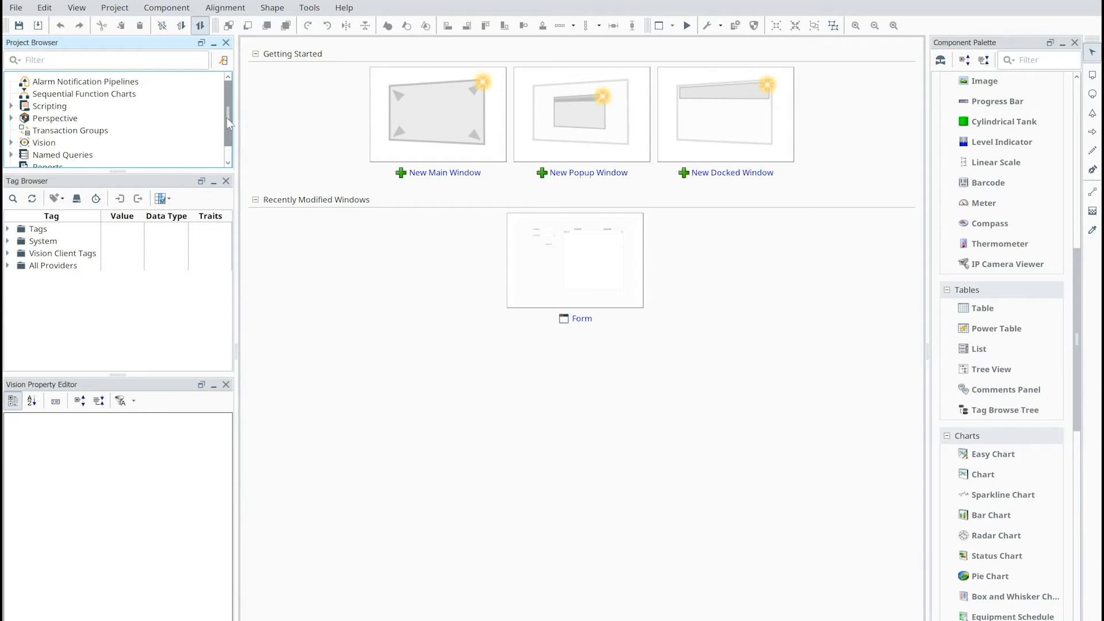
- Open the existing Form window of the Vision module
left_click_drag(227, 118, 224, 126)
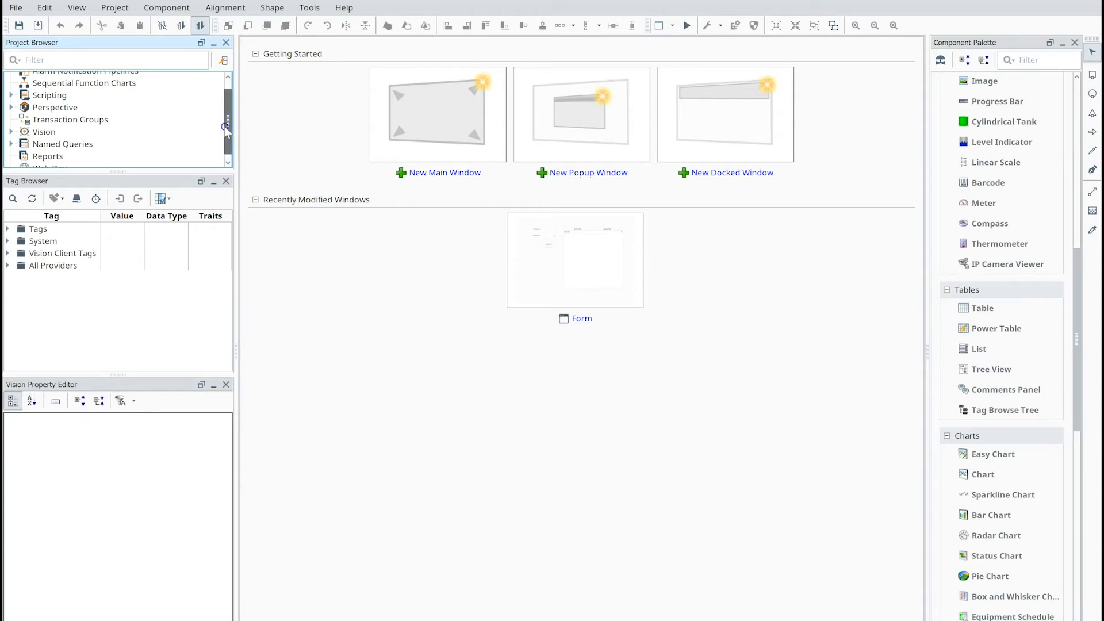
left_click_drag(224, 126, 226, 112)
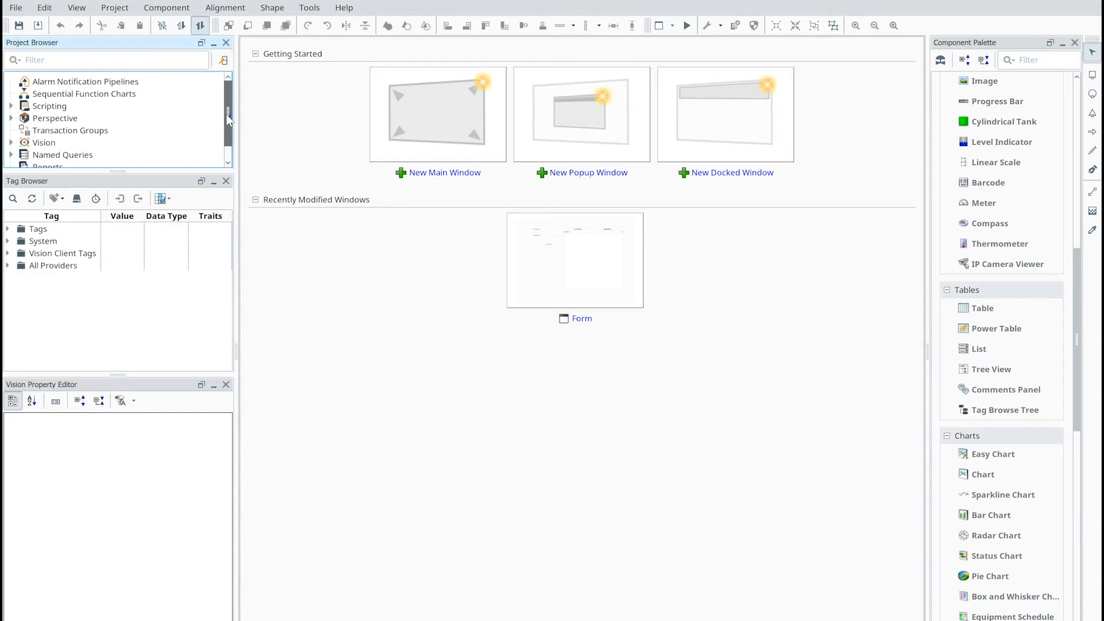
left_click_drag(226, 117, 225, 125)
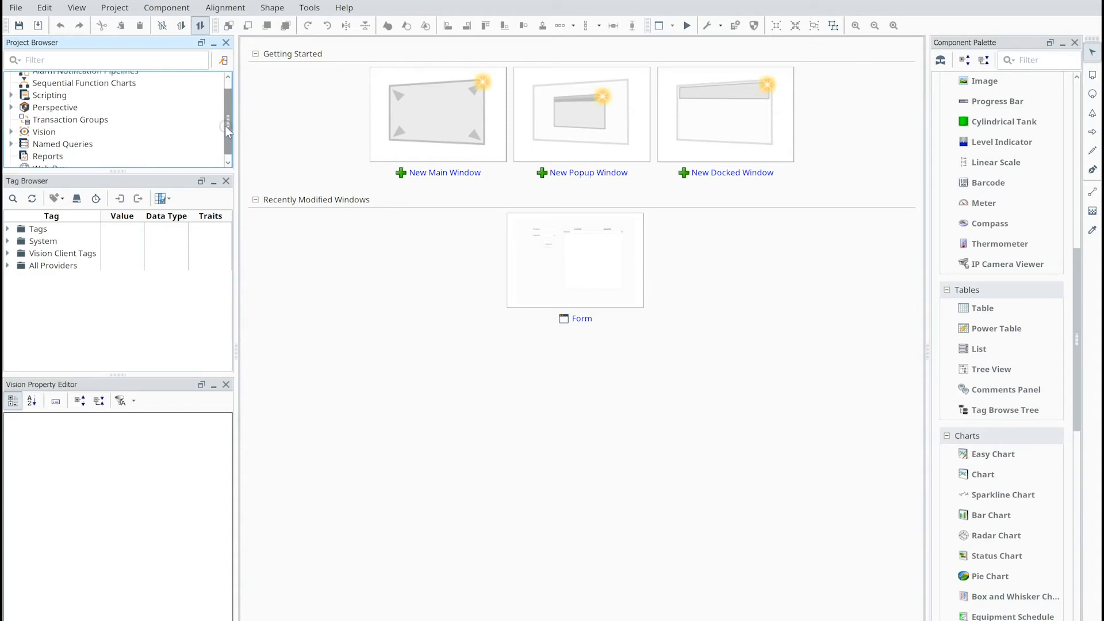
left_click(11, 132)
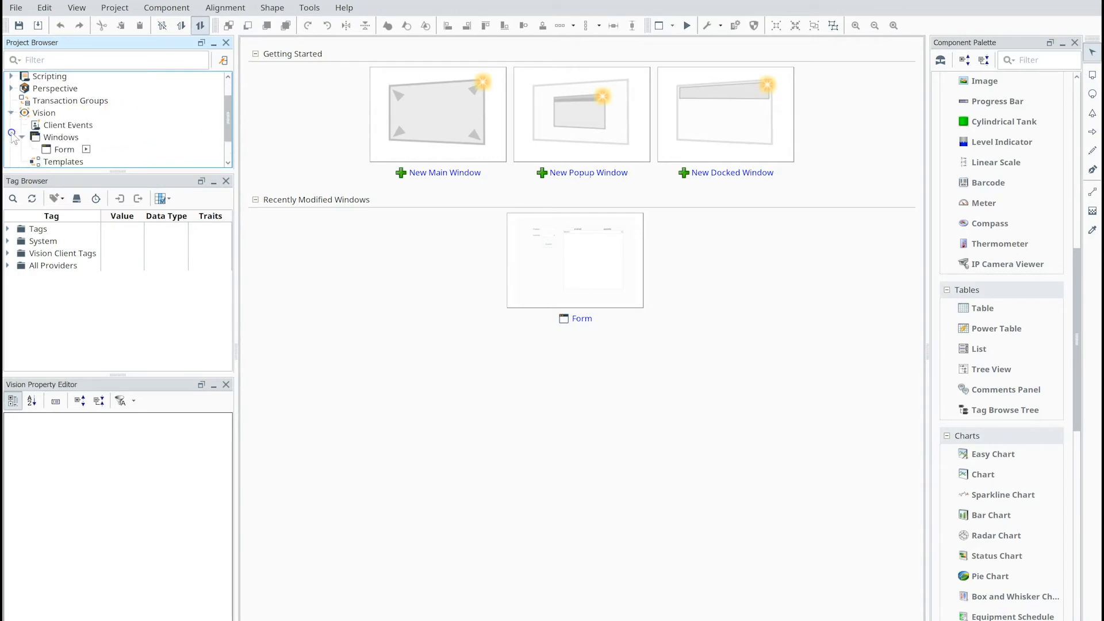
double_click(62, 149)
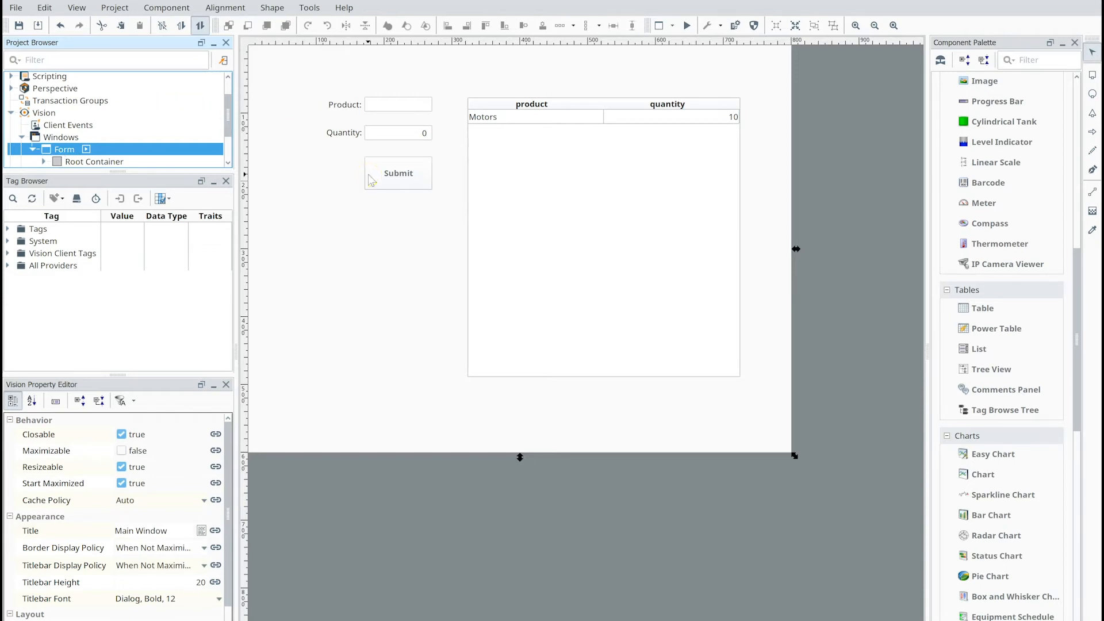
- Review the actionPerformed script of the Submit button, including the full named query call on its last line
left_click(412, 175)
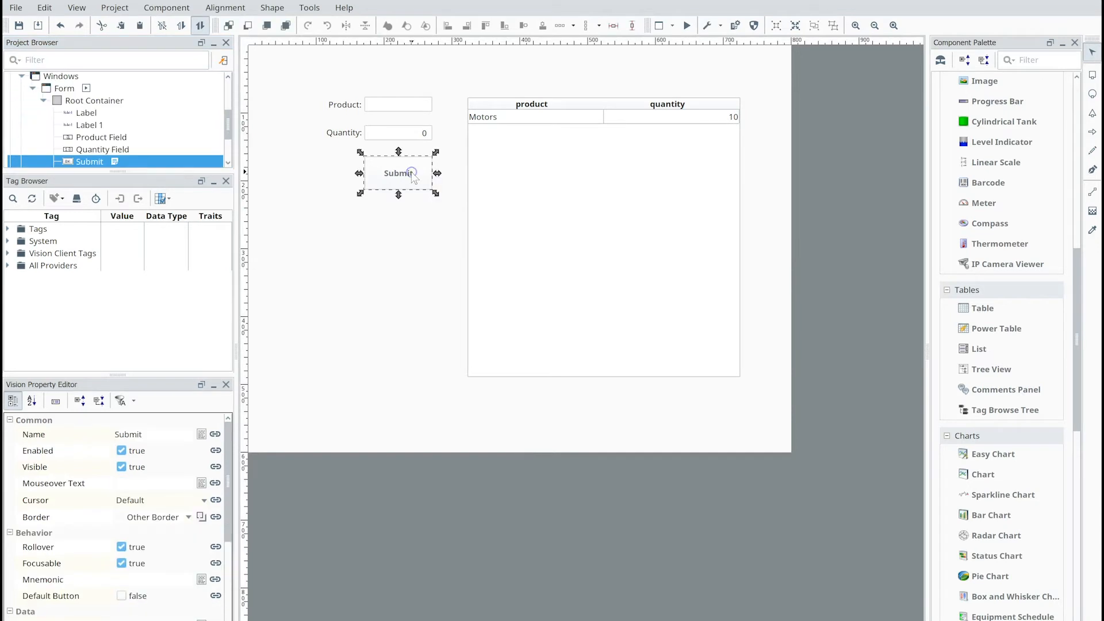
right_click(412, 173)
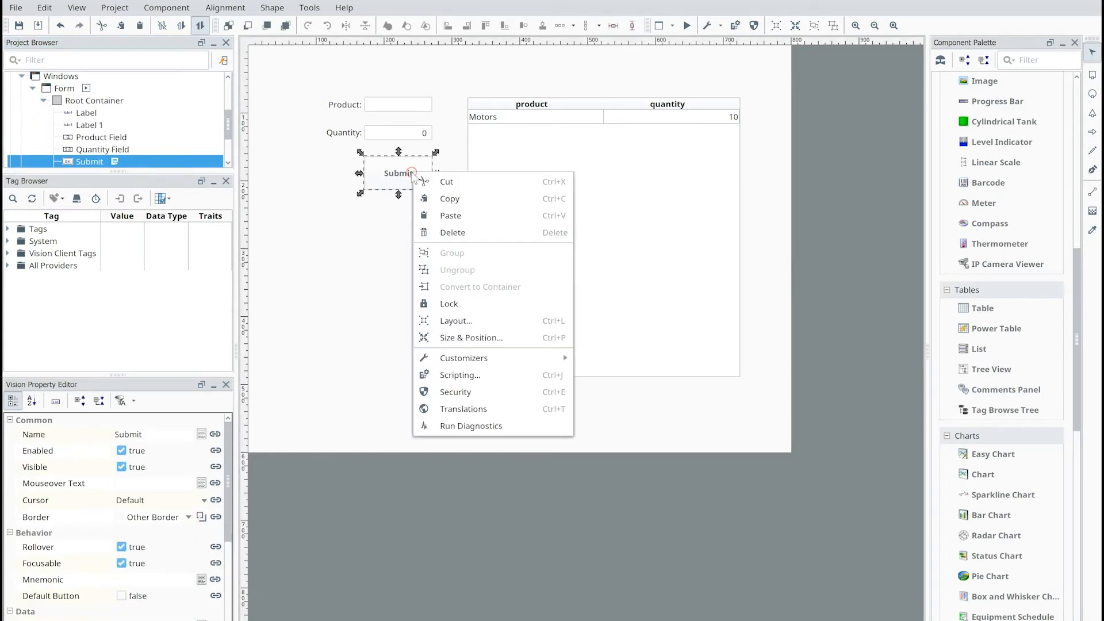
left_click(456, 374)
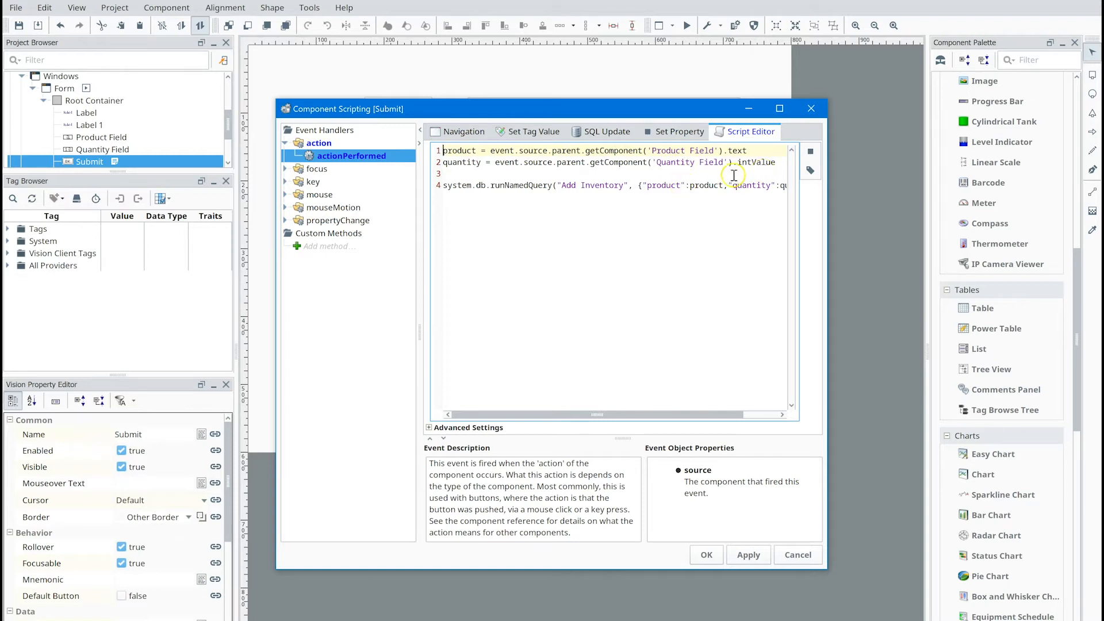
left_click_drag(568, 412, 627, 413)
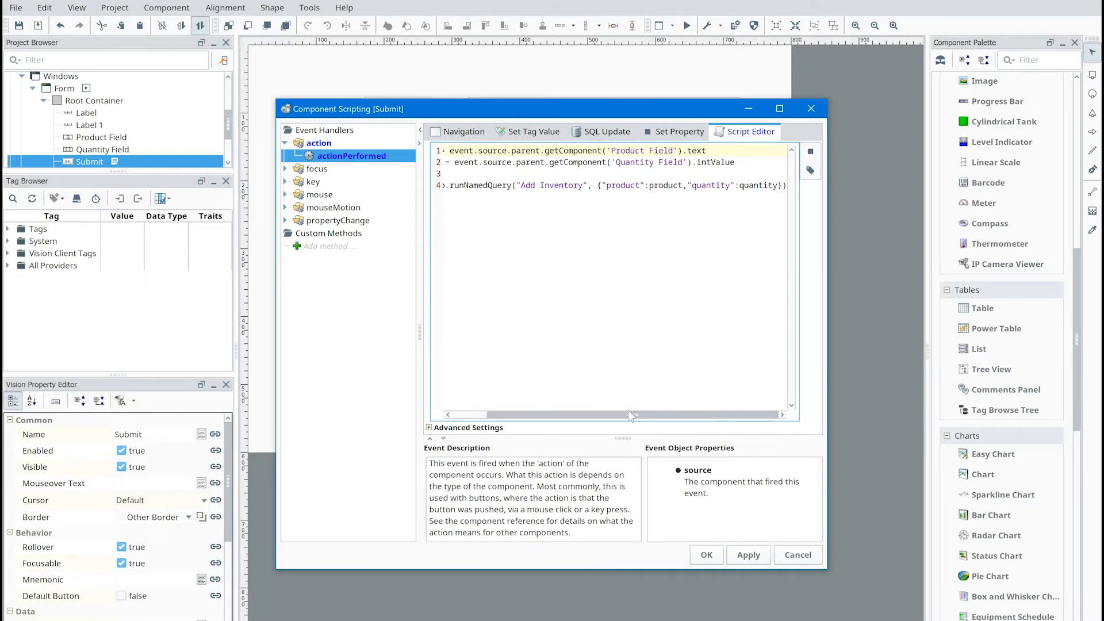
left_click(710, 554)
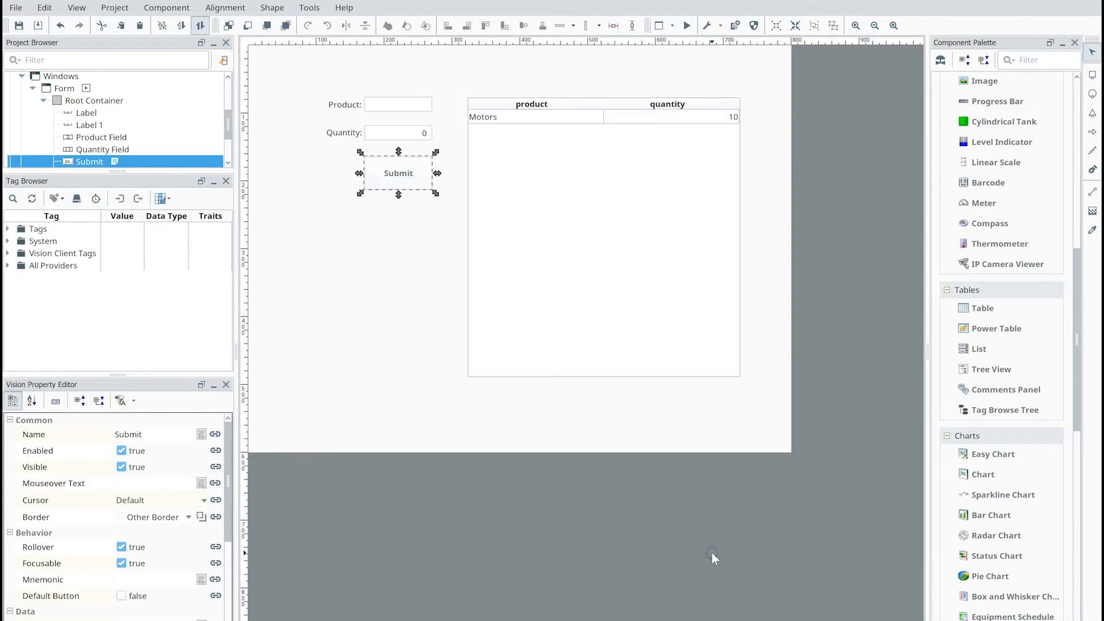
- Examine the named query binding on the Data property of the Vision form's table
left_click(604, 281)
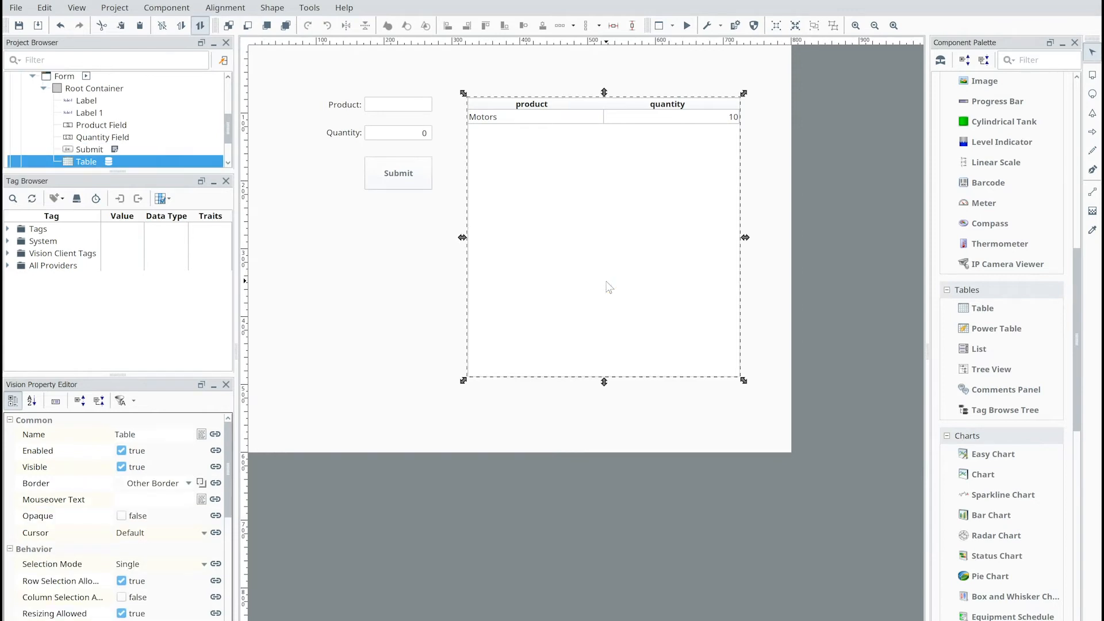
right_click(606, 286)
left_click(586, 279)
scroll(225, 492, "down", 3)
scroll(225, 493, "down", 3)
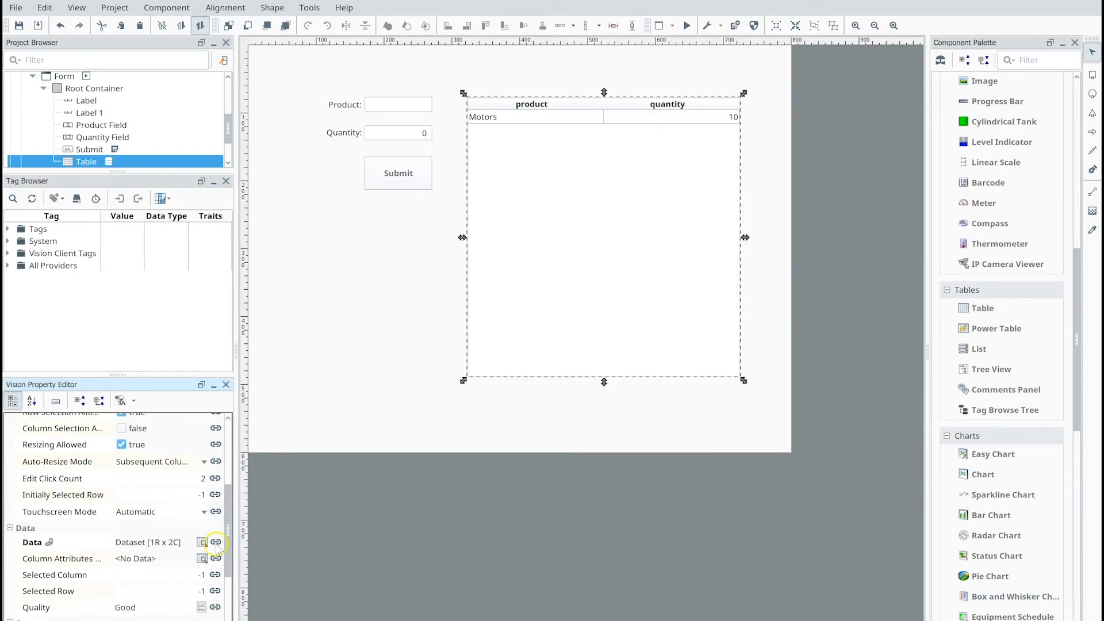
left_click(215, 542)
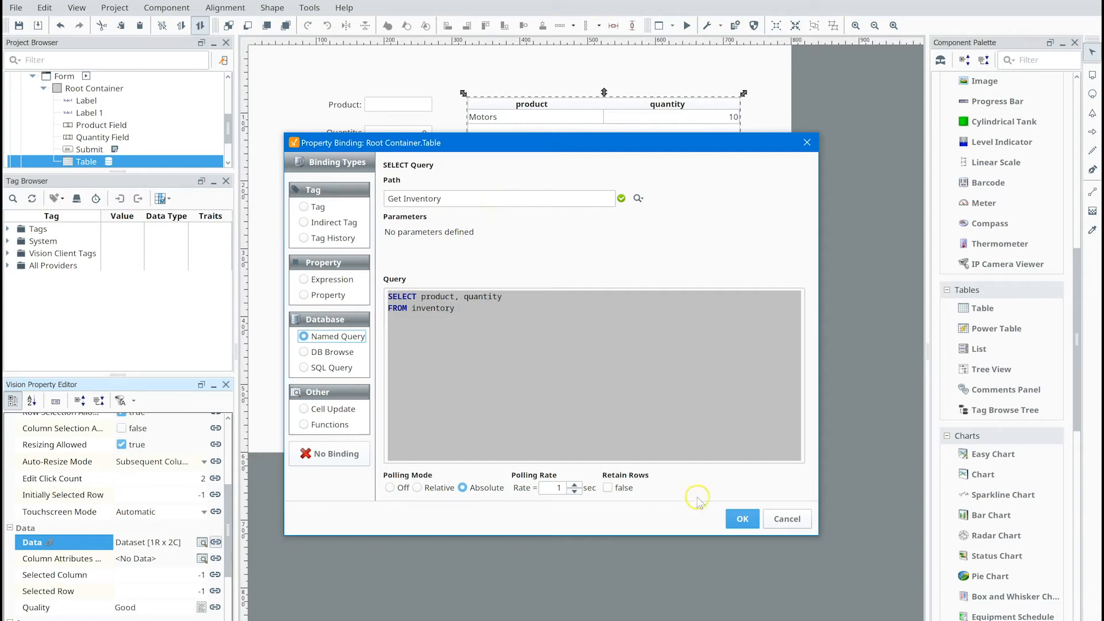
left_click(737, 520)
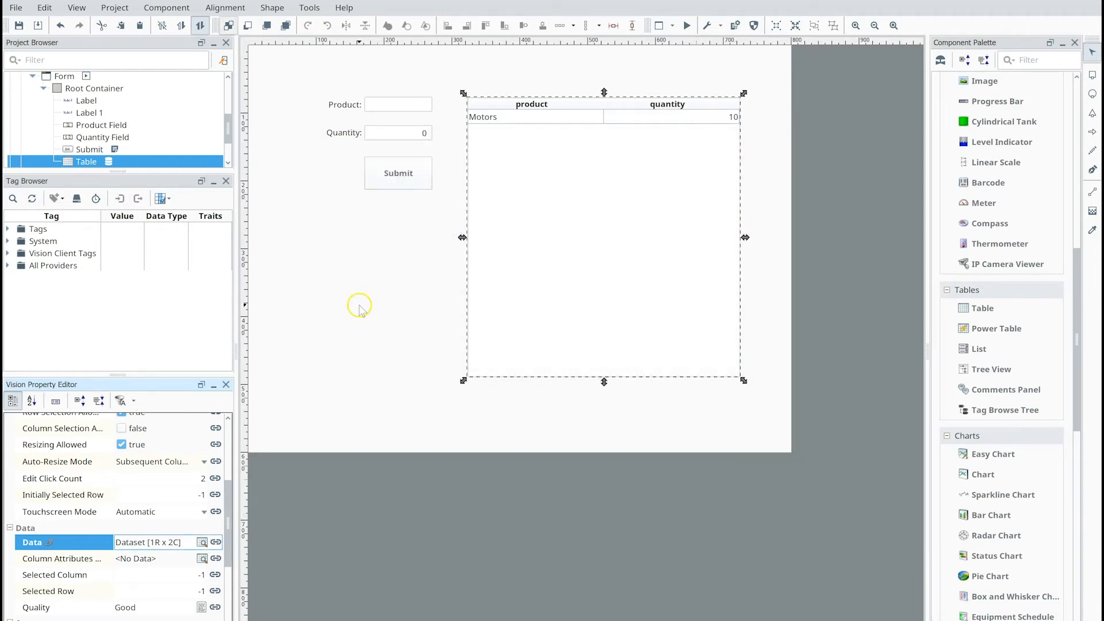
- Open the Add Inventory named query to examine its parameters and SQL, and select the Get Inventory query
left_click_drag(229, 131, 229, 145)
left_click(20, 138)
left_click(10, 137)
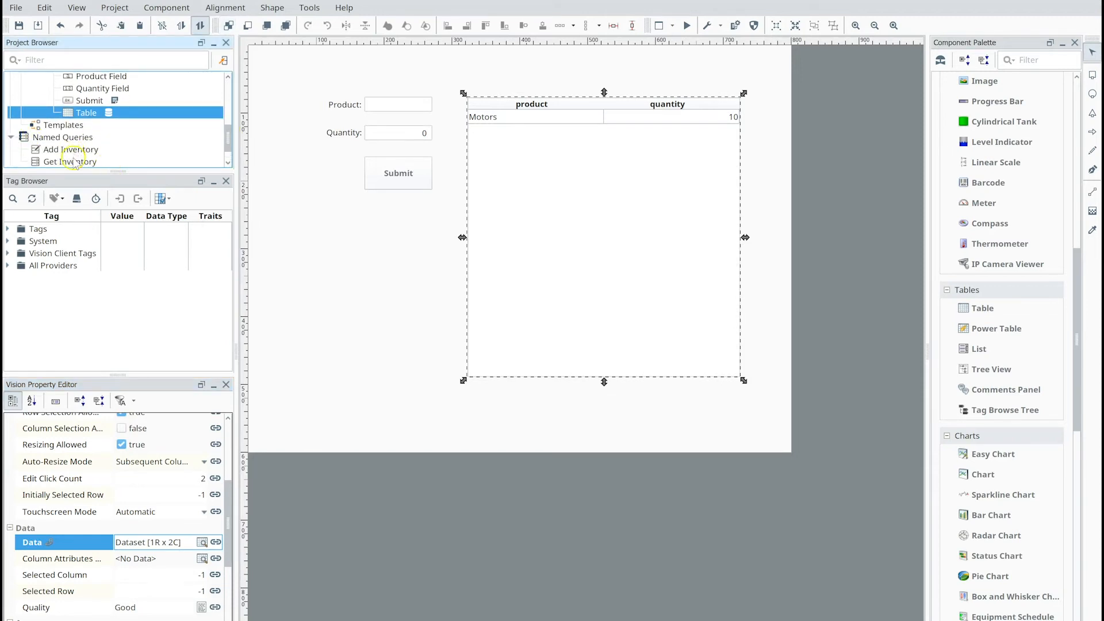
double_click(70, 150)
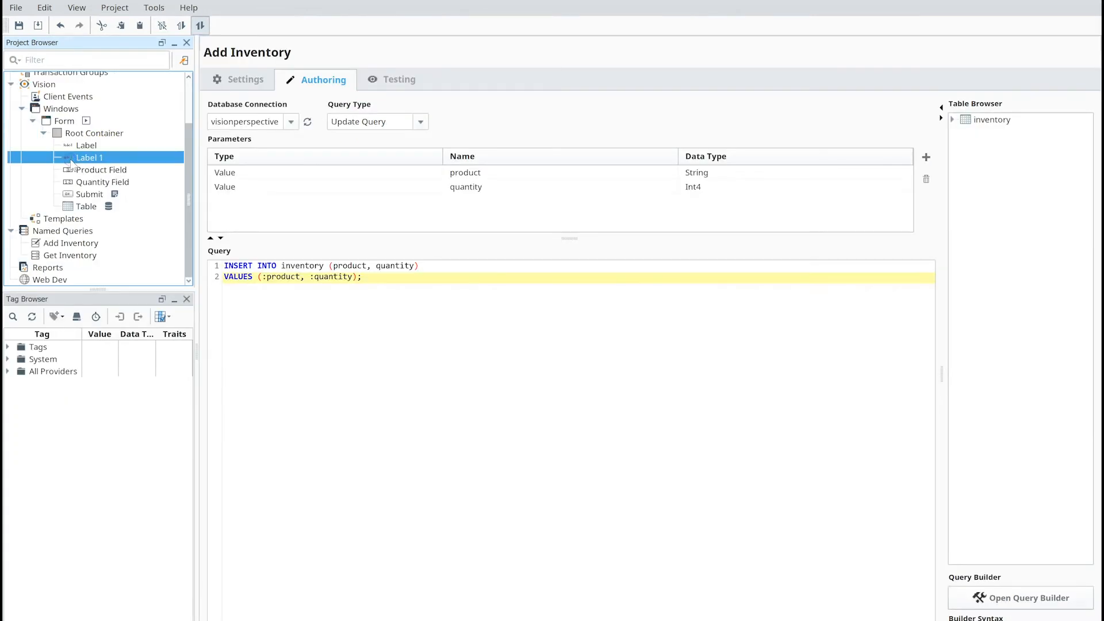
left_click(71, 163)
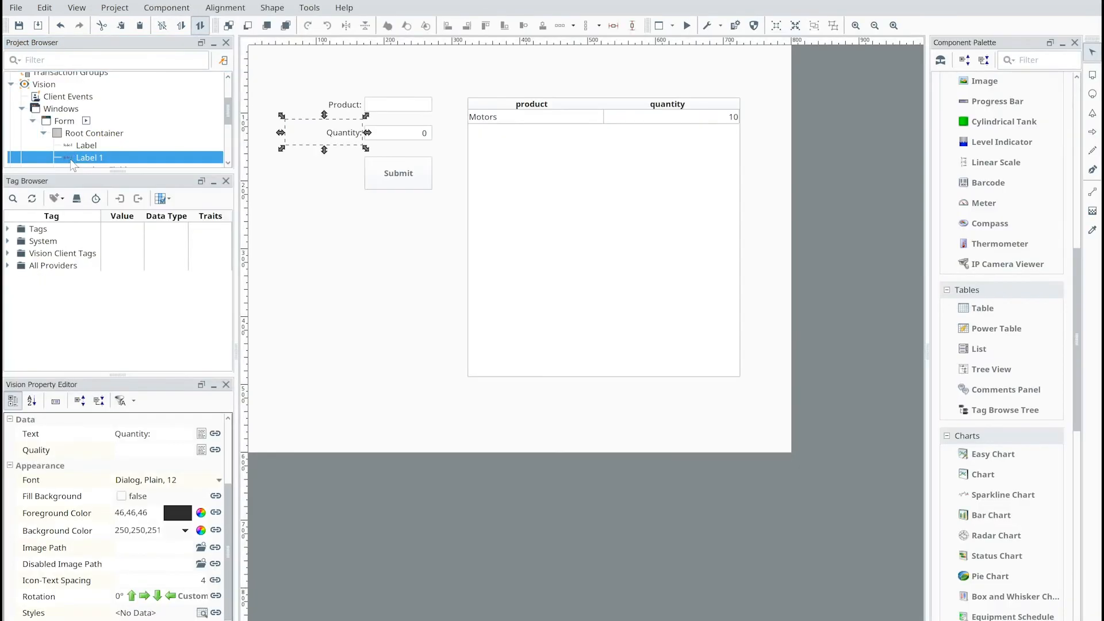
left_click_drag(227, 110, 226, 143)
left_click(82, 147)
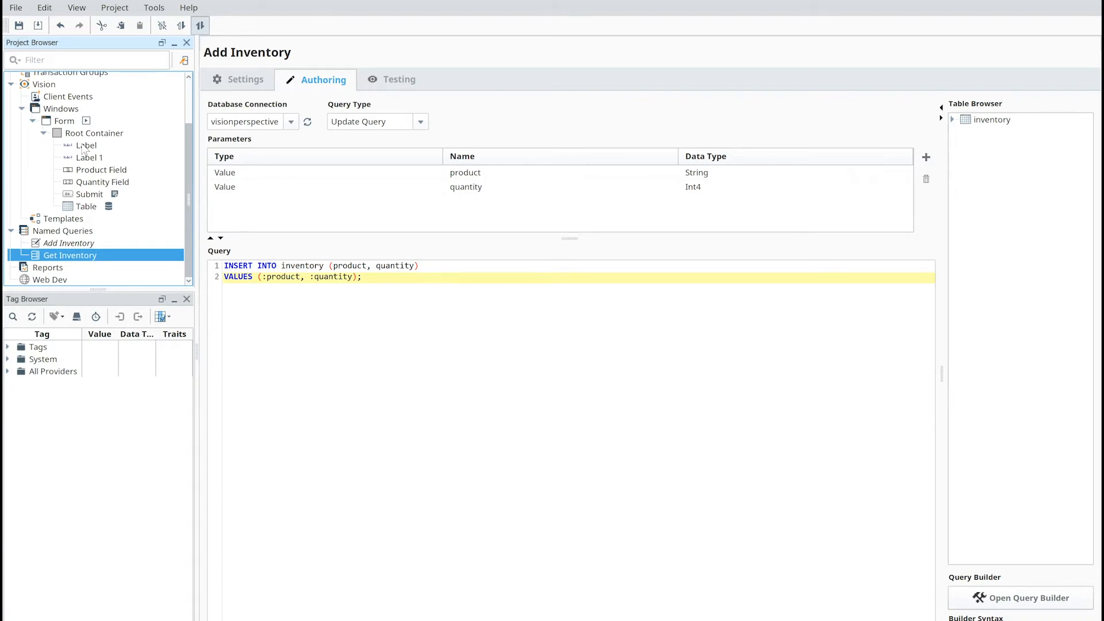
- Create a new Perspective view named Form with the Coordinate layout and no page URL
left_click_drag(185, 129, 196, 78)
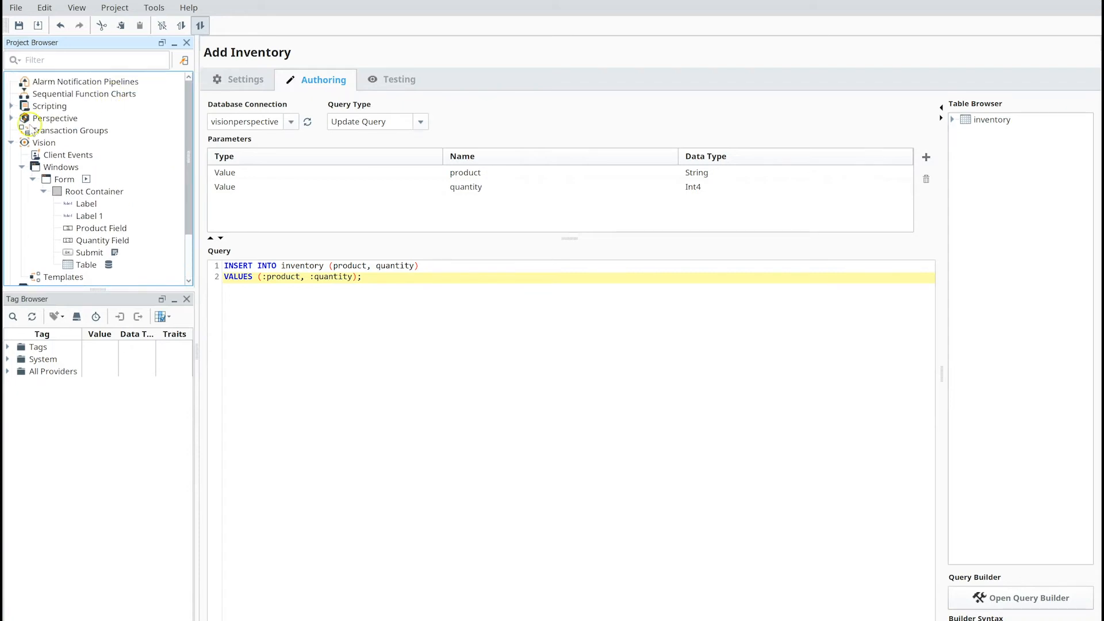
left_click(11, 117)
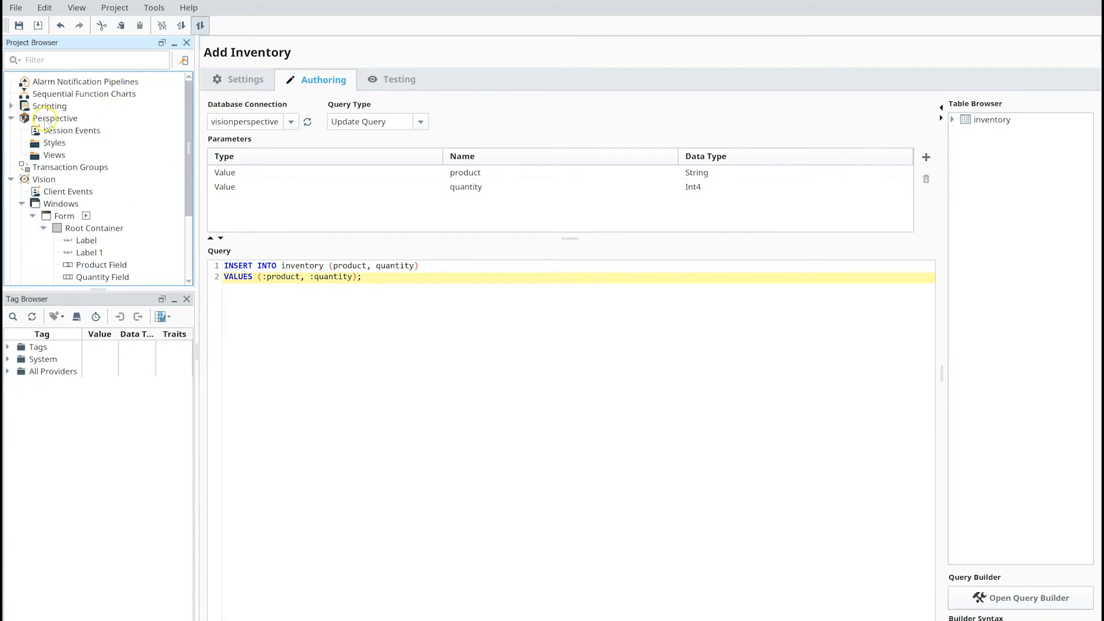
right_click(51, 156)
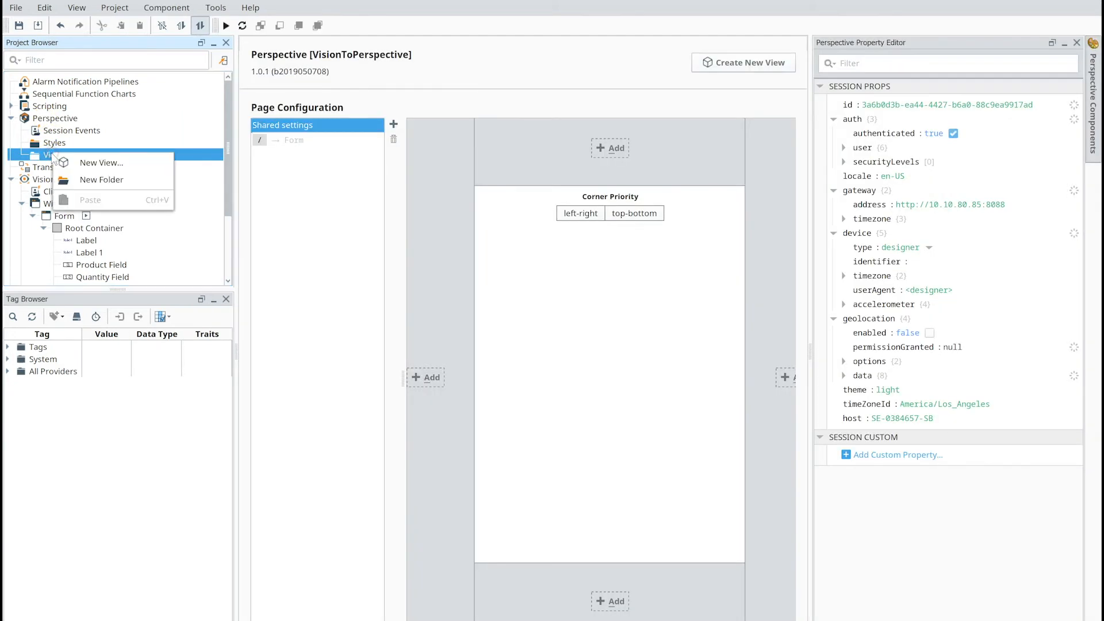
left_click(91, 164)
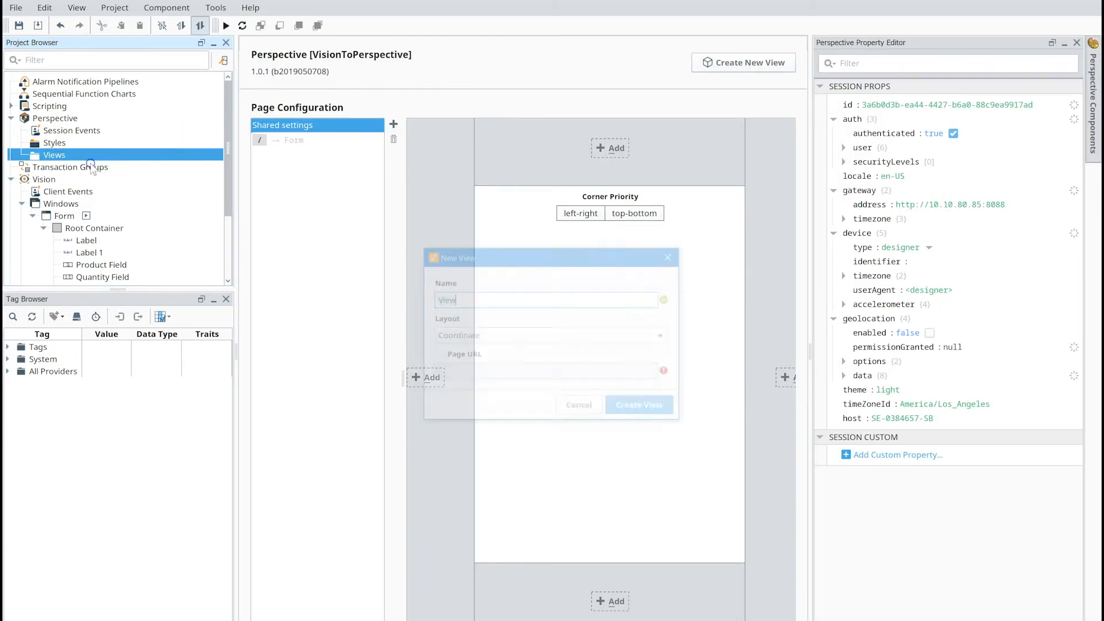
type("Form")
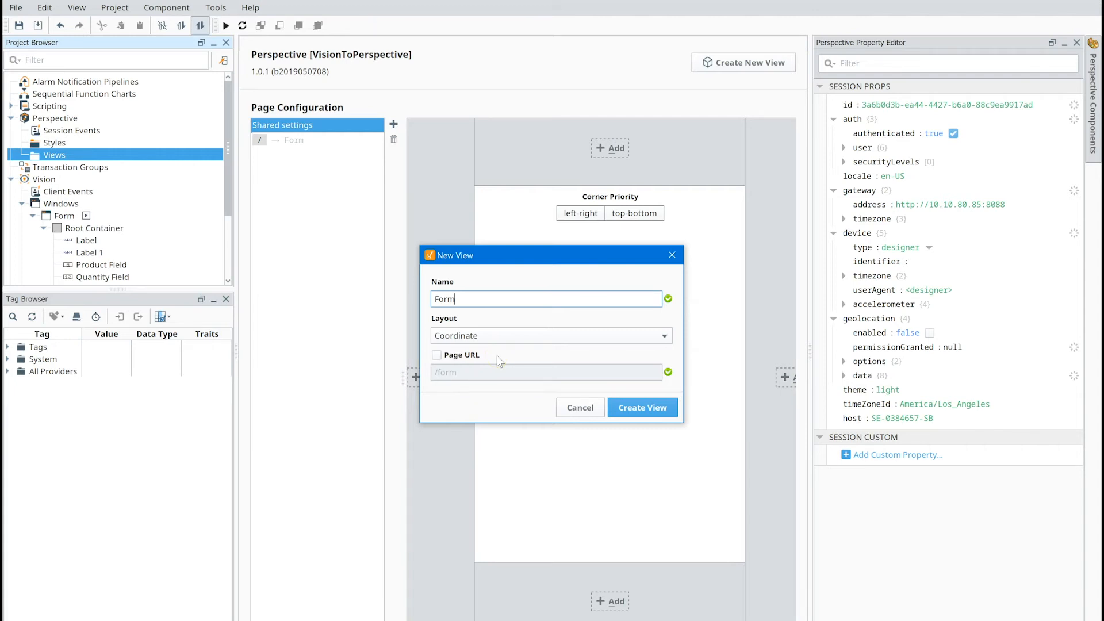
left_click(636, 407)
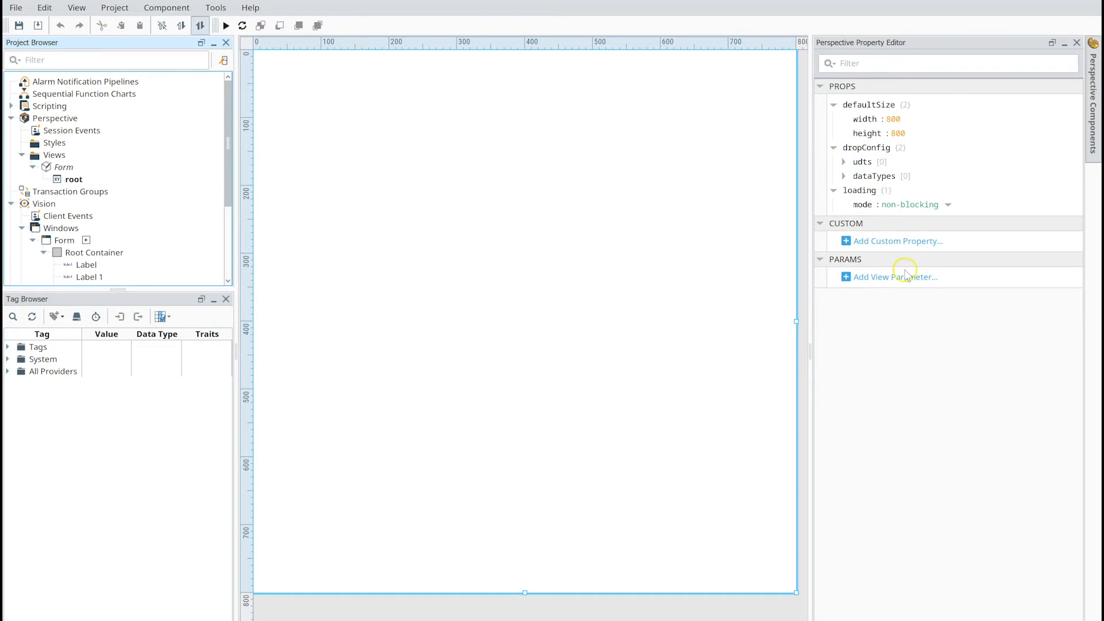
- Place a Table component in the upper-right area of the Form view and stretch it to about 400 wide by 475 tall
left_click(1093, 112)
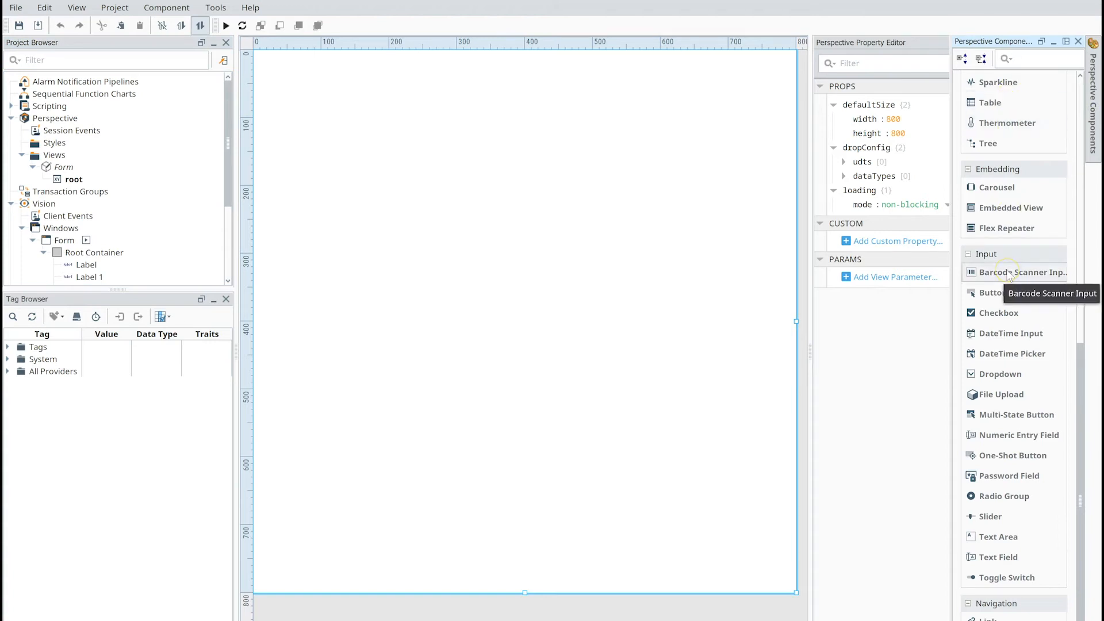
left_click_drag(1078, 364, 1099, 70)
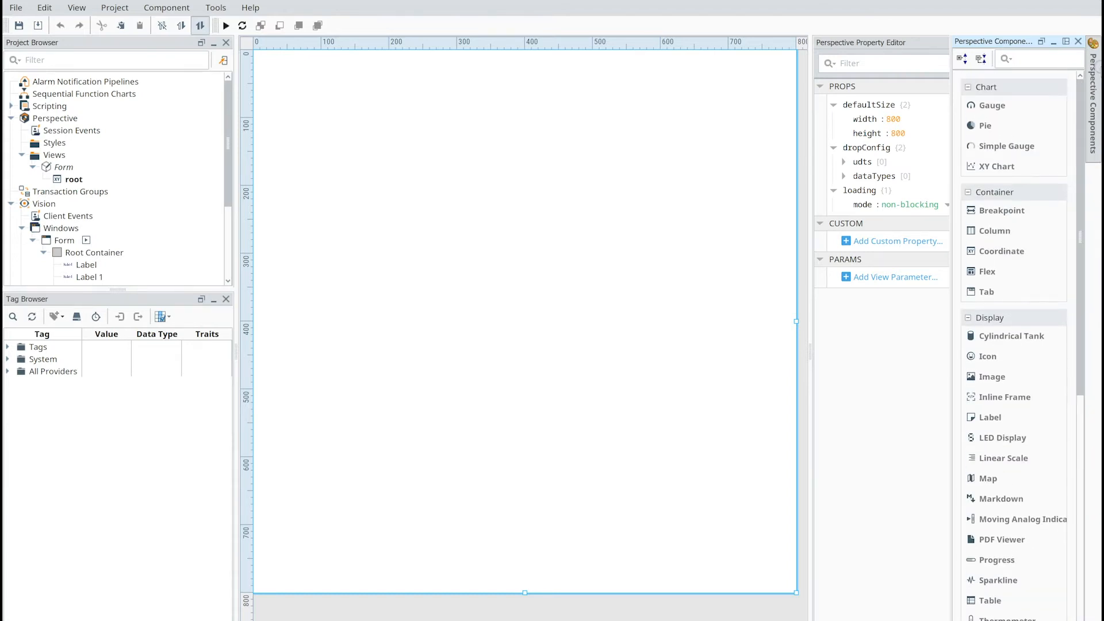
left_click_drag(990, 599, 574, 212)
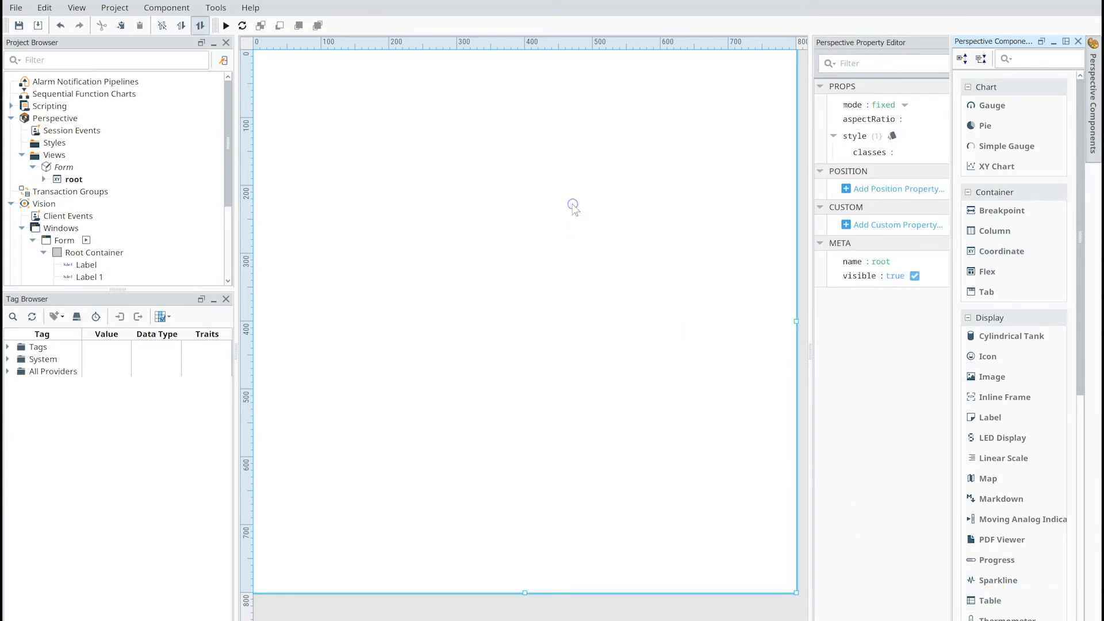
left_click_drag(619, 253, 557, 162)
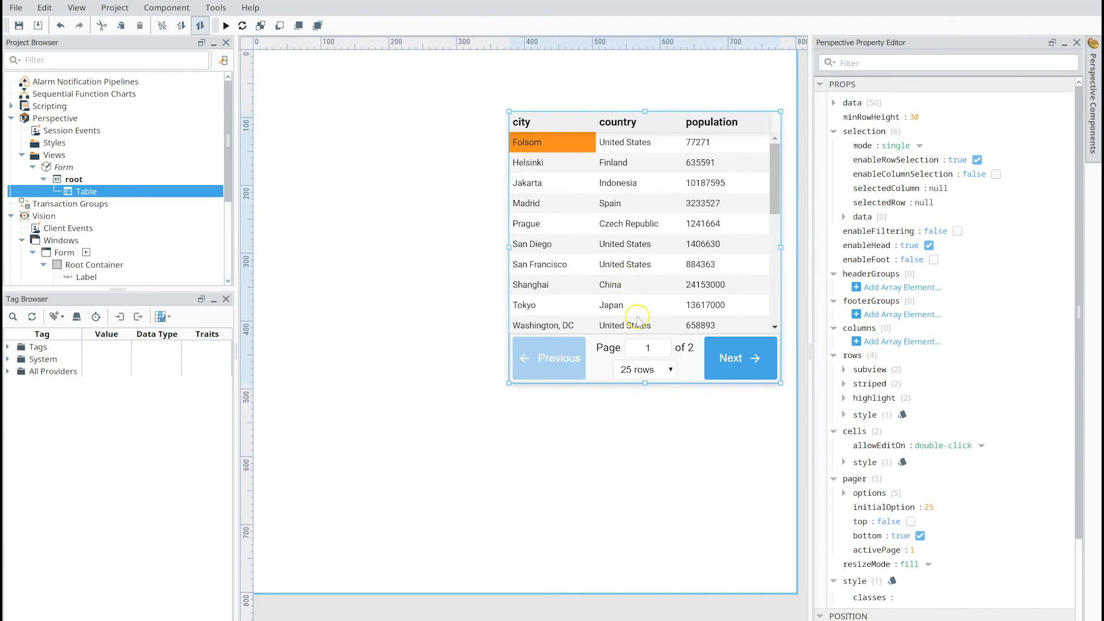
left_click_drag(645, 387, 645, 434)
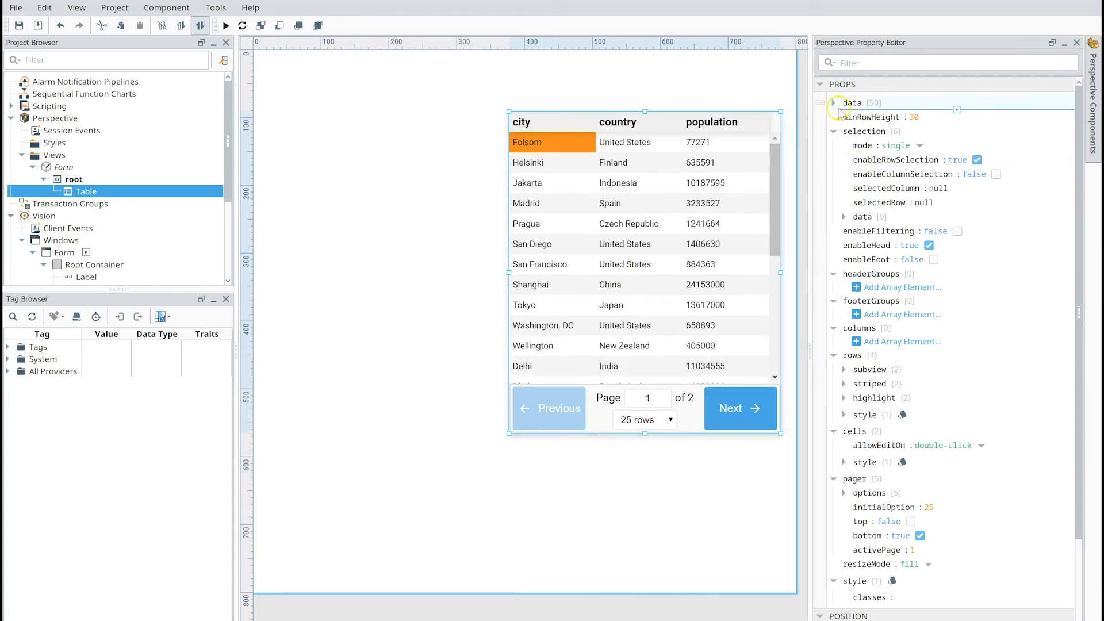
- Bind the Perspective table's data property to the Get Inventory named query with polling enabled
left_click(819, 103)
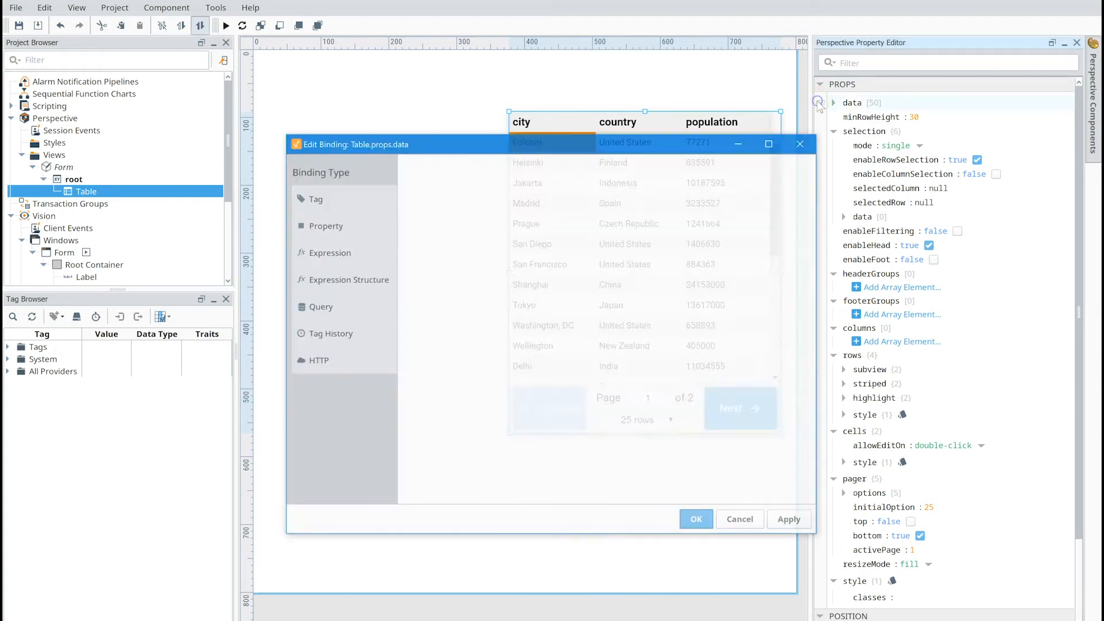
left_click(315, 307)
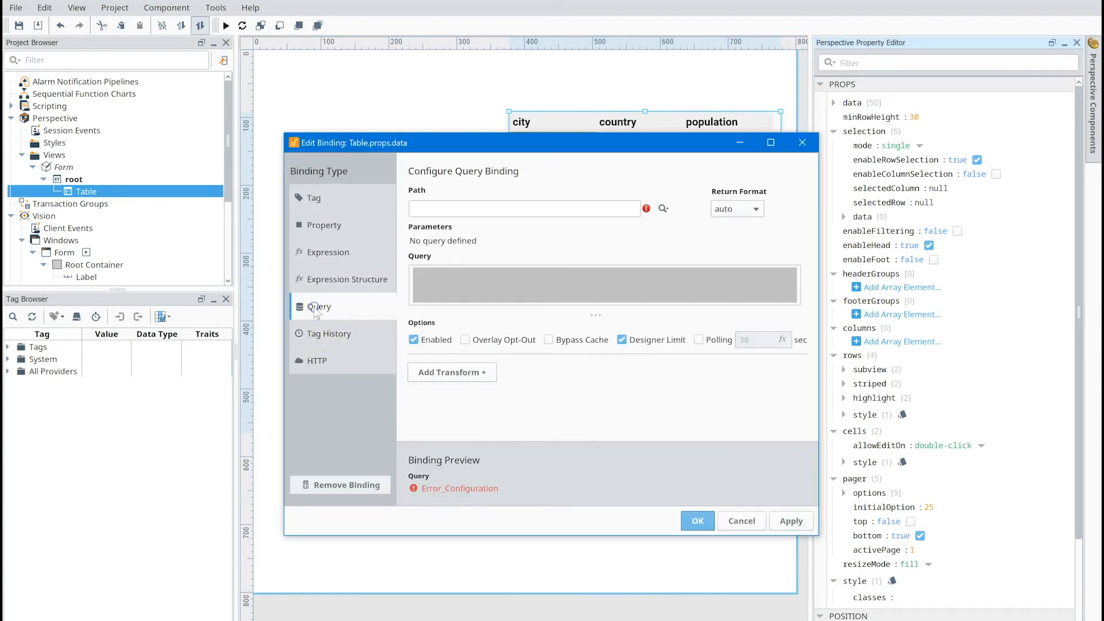
left_click(662, 209)
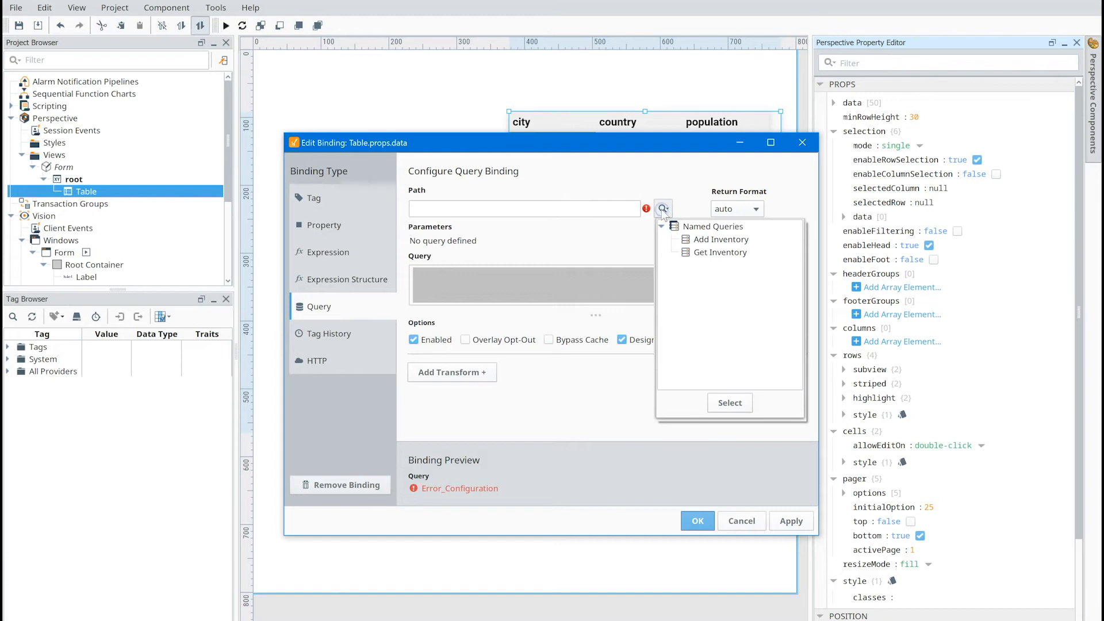
left_click(701, 257)
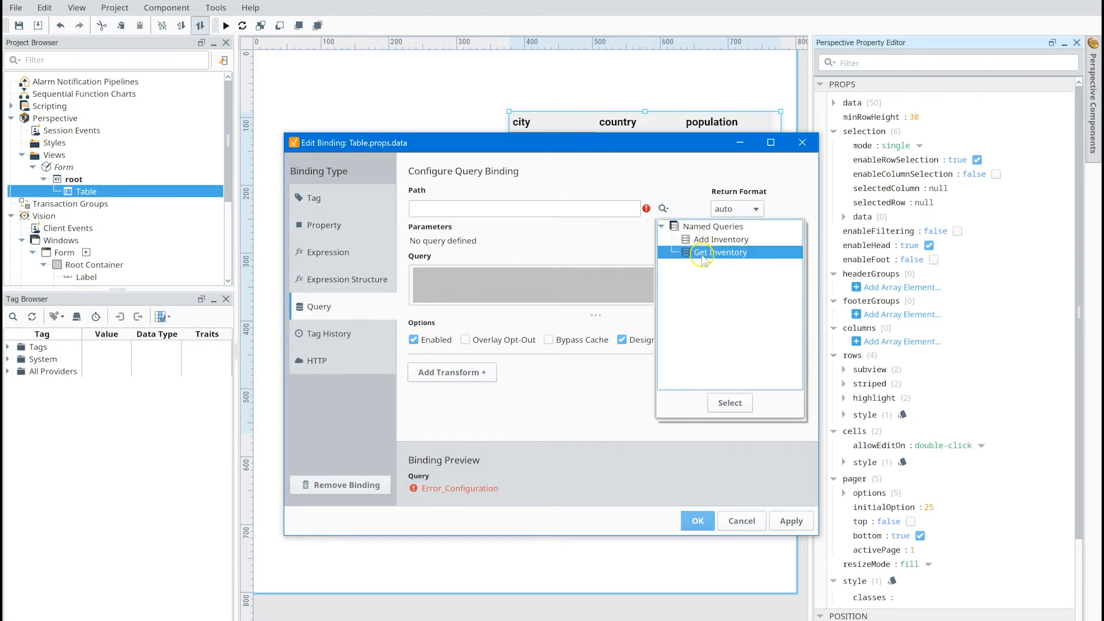
left_click(738, 402)
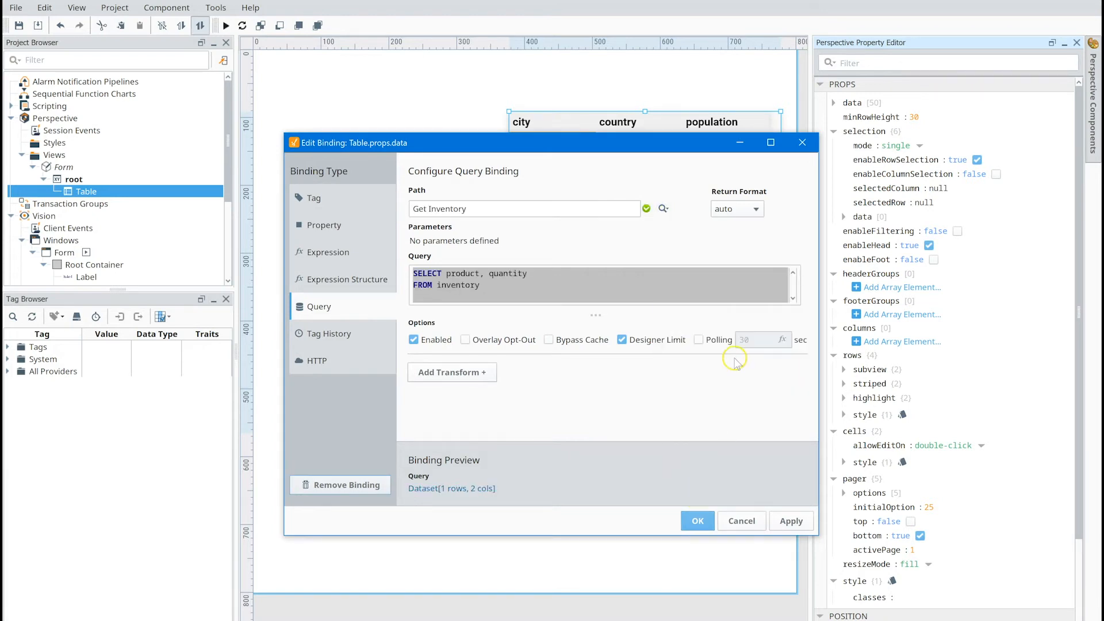
left_click(698, 340)
left_click(764, 342)
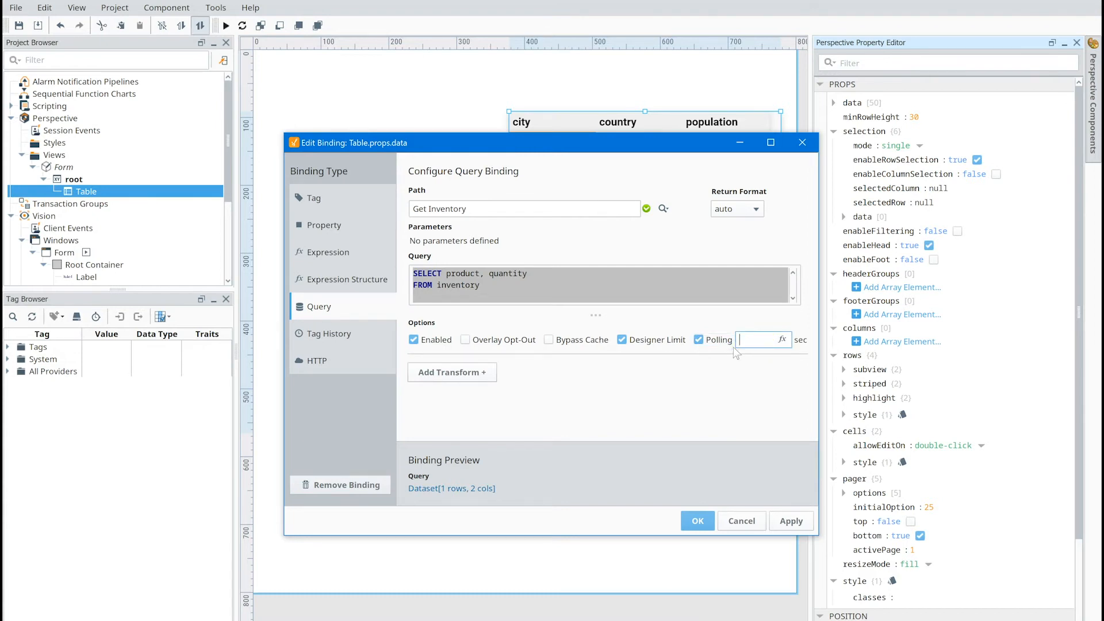
key("Return")
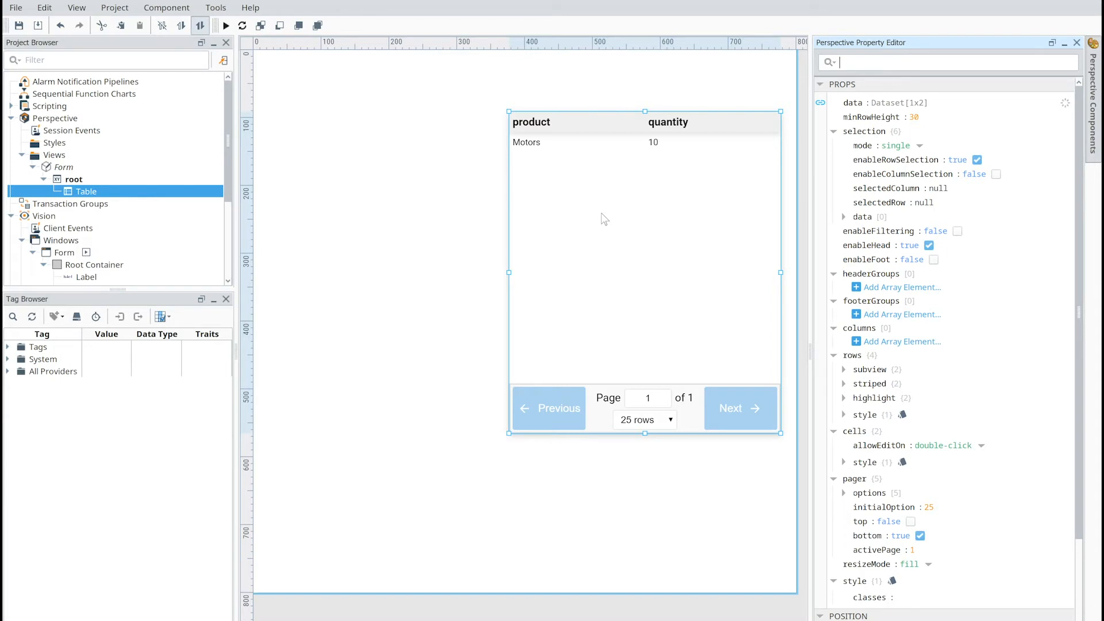
- Place a Text Field to the left of the table at about x 169, y 100 in the Form view
left_click(470, 221)
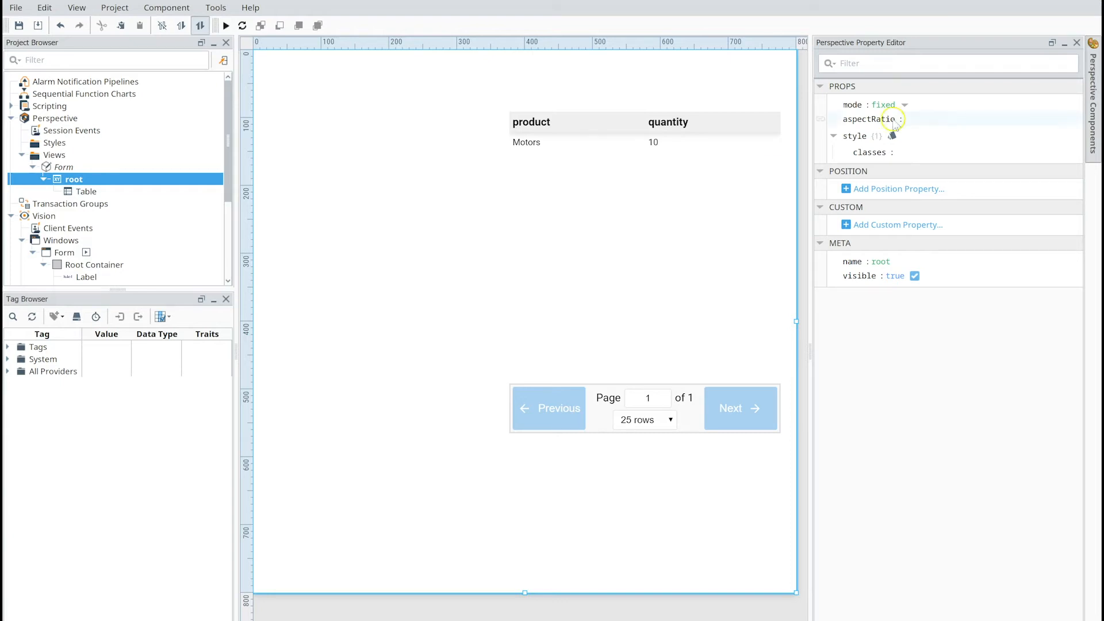
left_click(1095, 98)
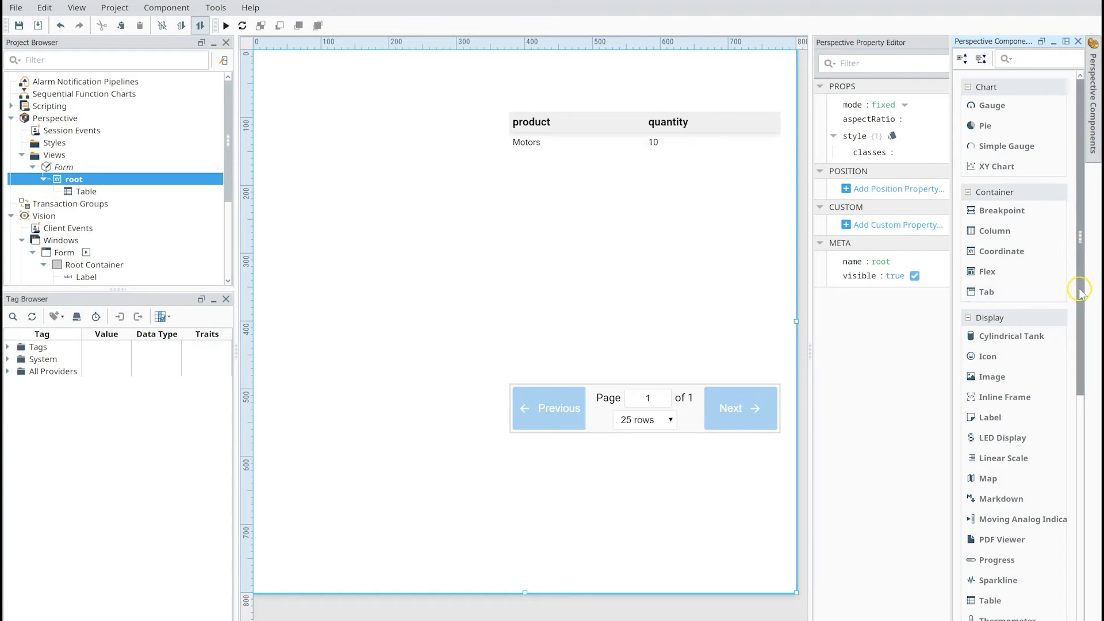
scroll(1071, 421, "down", 6)
scroll(1071, 421, "down", 5)
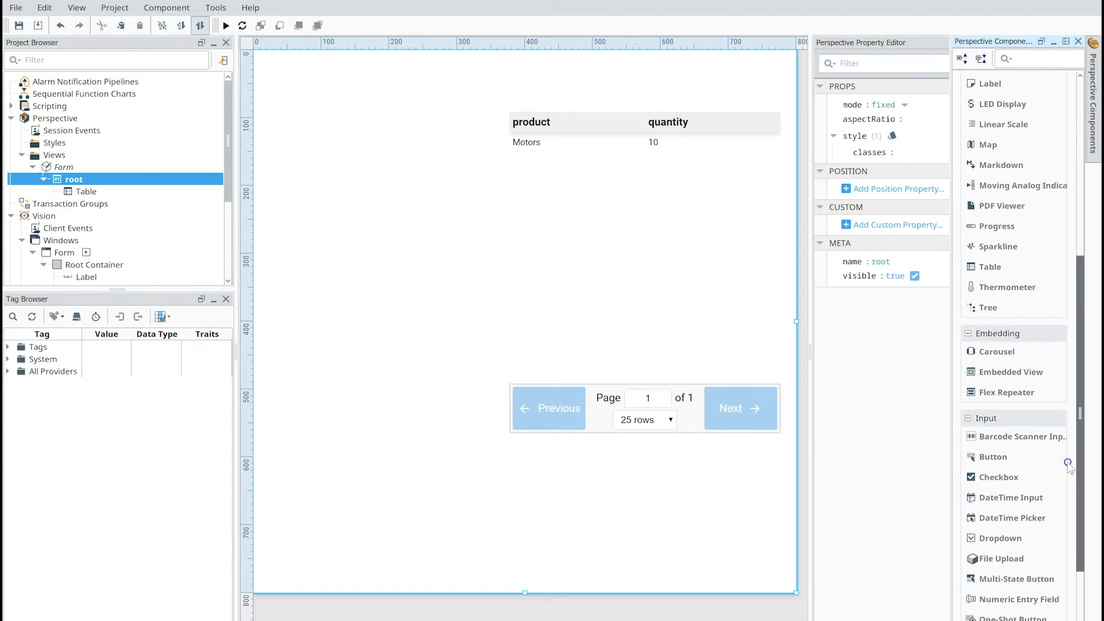
left_click_drag(1012, 563, 369, 118)
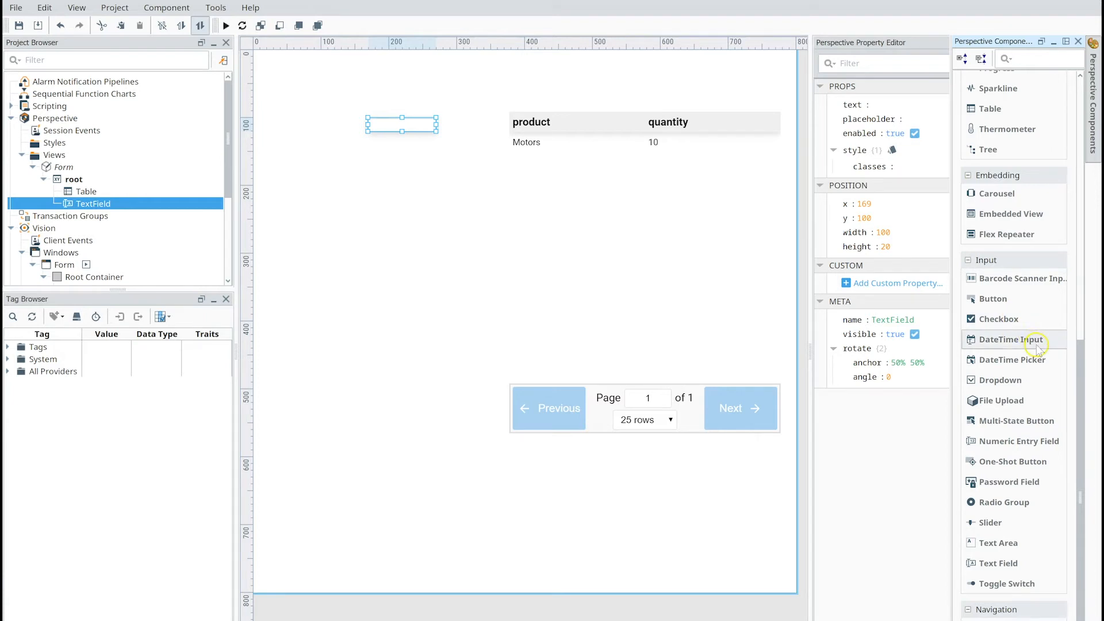
- Place a Label about 88 wide by 24 tall just left of the text field
left_click_drag(1082, 341, 1079, 219)
left_click_drag(1000, 181, 361, 133)
left_click(346, 133)
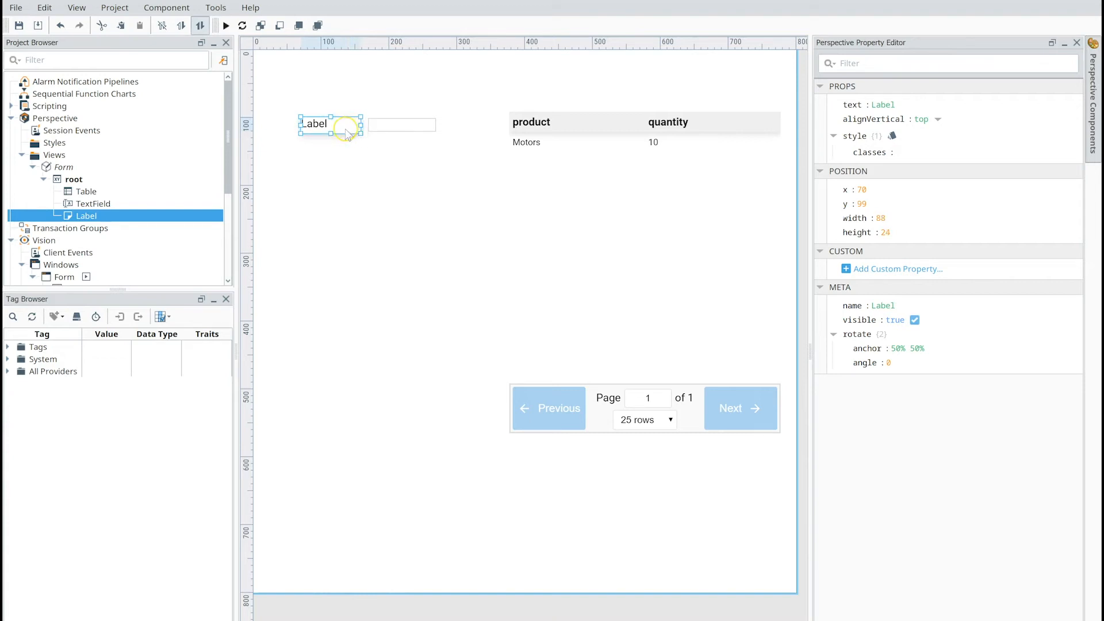
- Set the text alignment in the new label's style to end
left_click(943, 119)
left_click(939, 119)
left_click(951, 117)
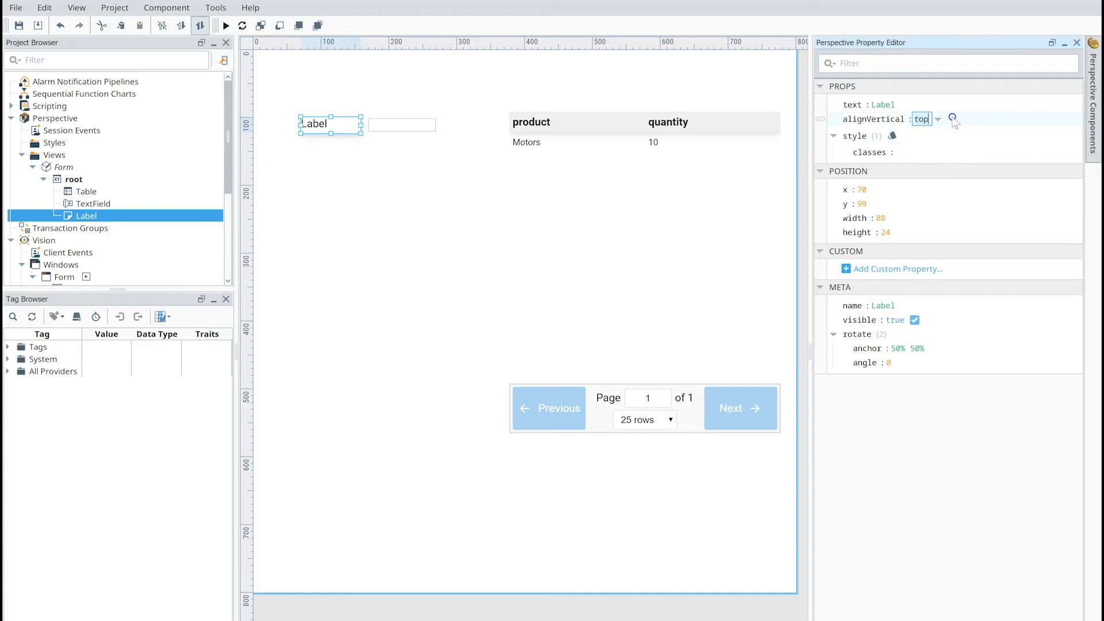
left_click(890, 143)
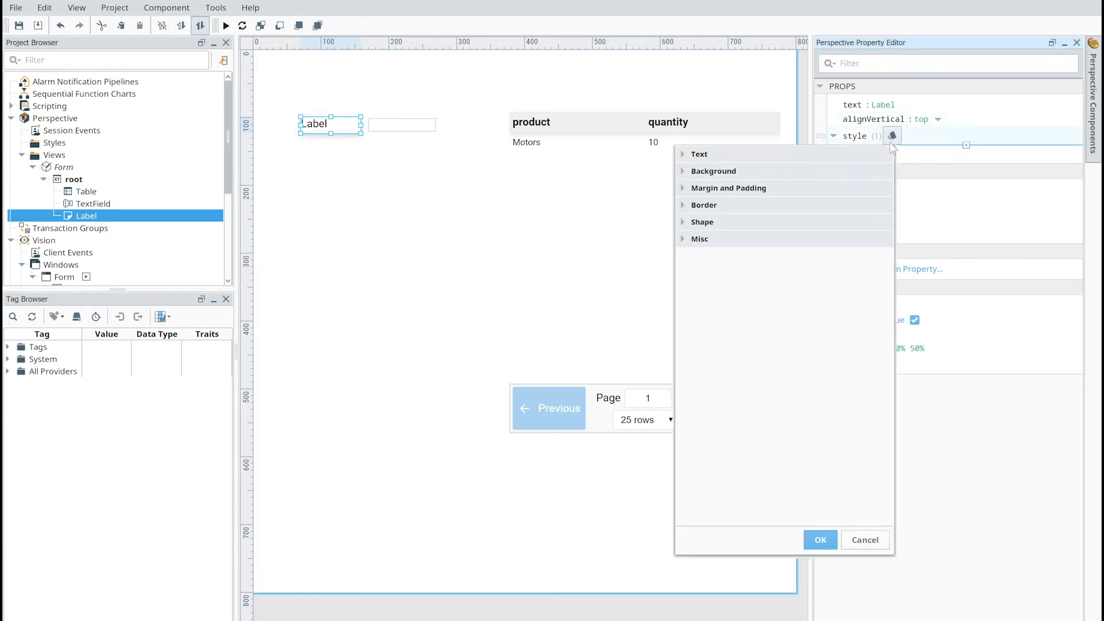
left_click(700, 189)
left_click(683, 154)
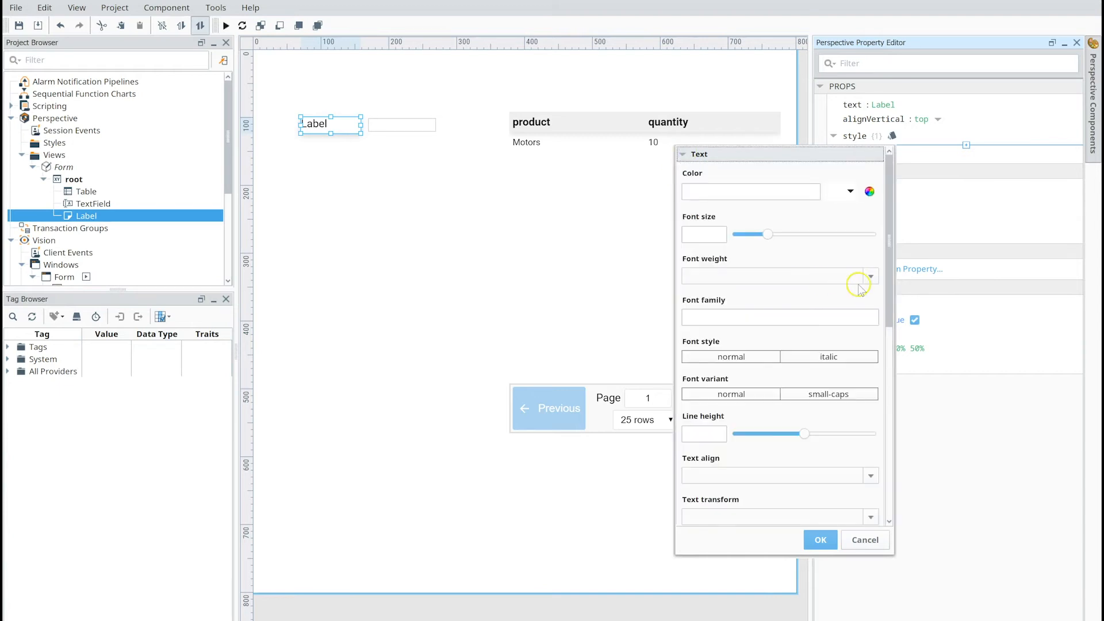
left_click(870, 474)
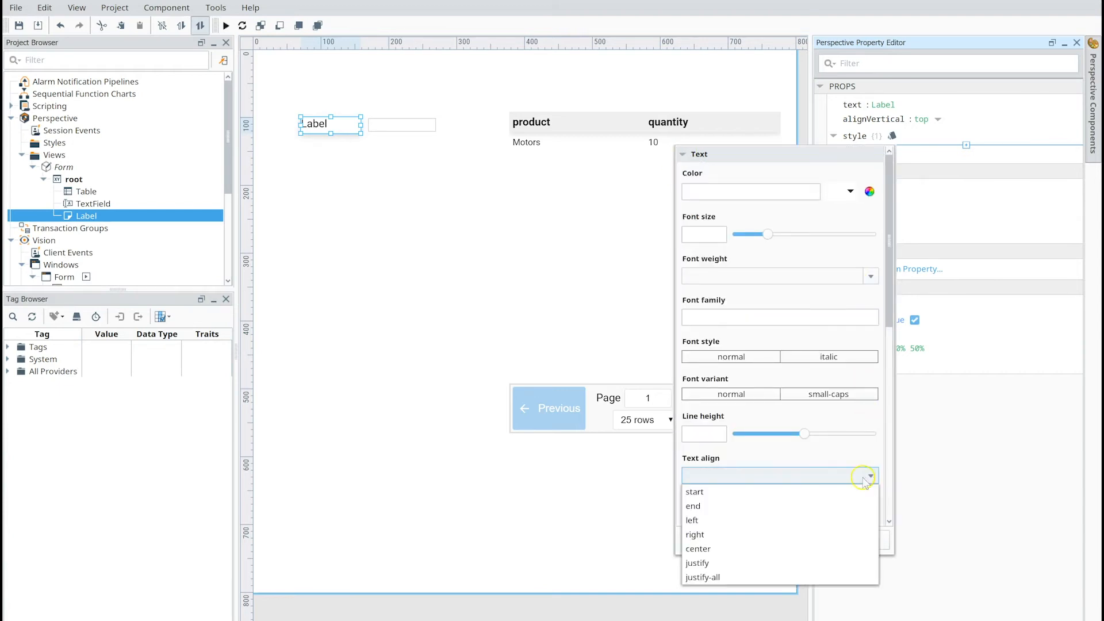
left_click(760, 505)
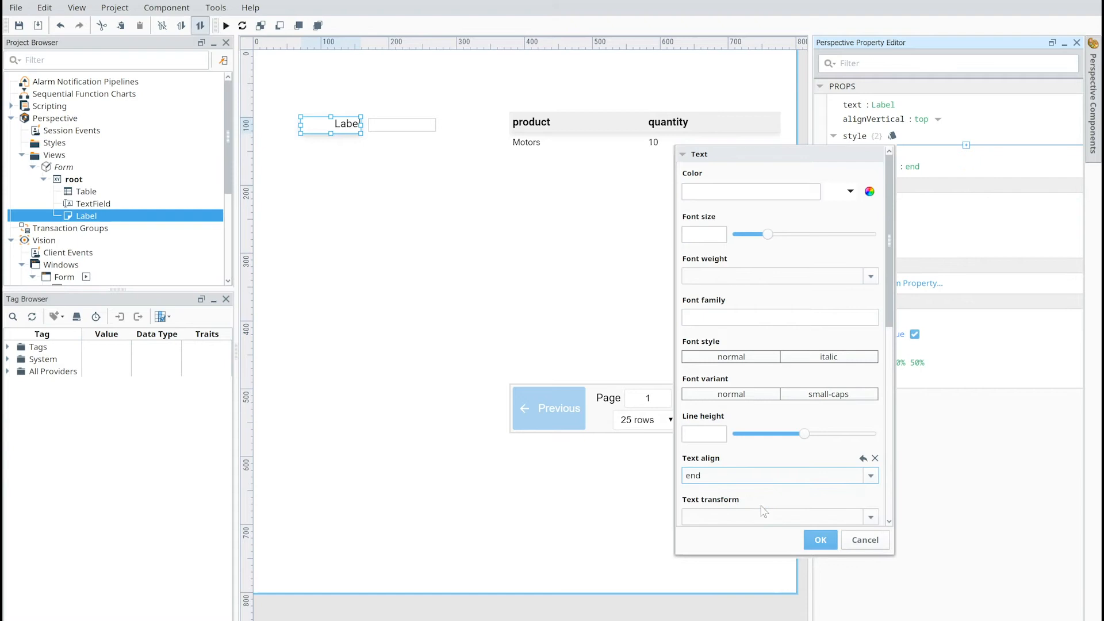
left_click(815, 539)
- Set the label's text to "Product:"
left_click(894, 106)
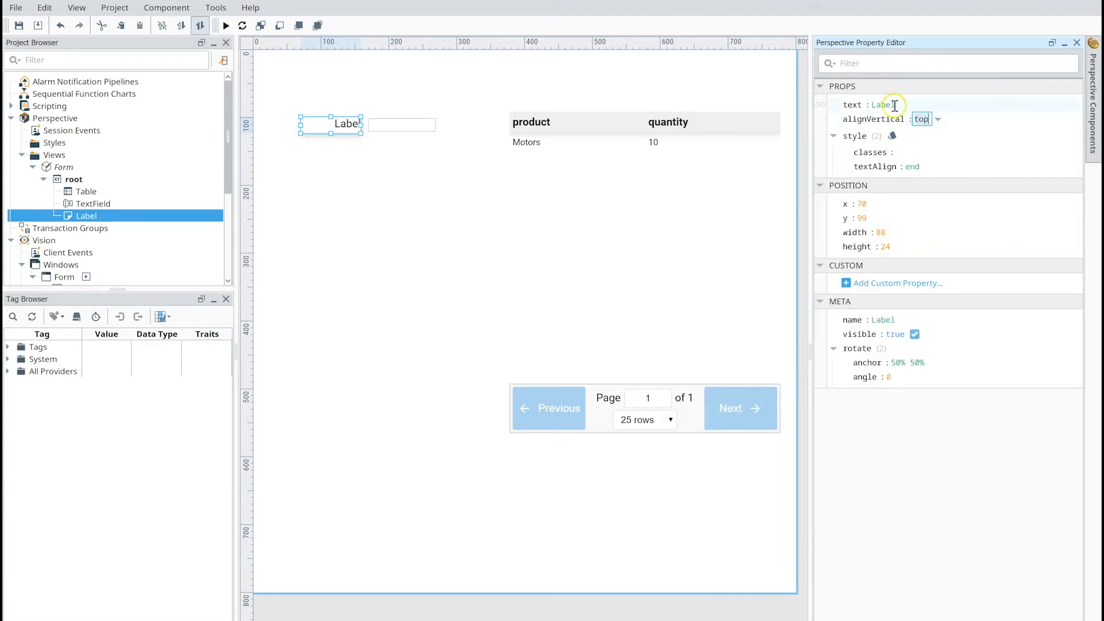
type("Product:")
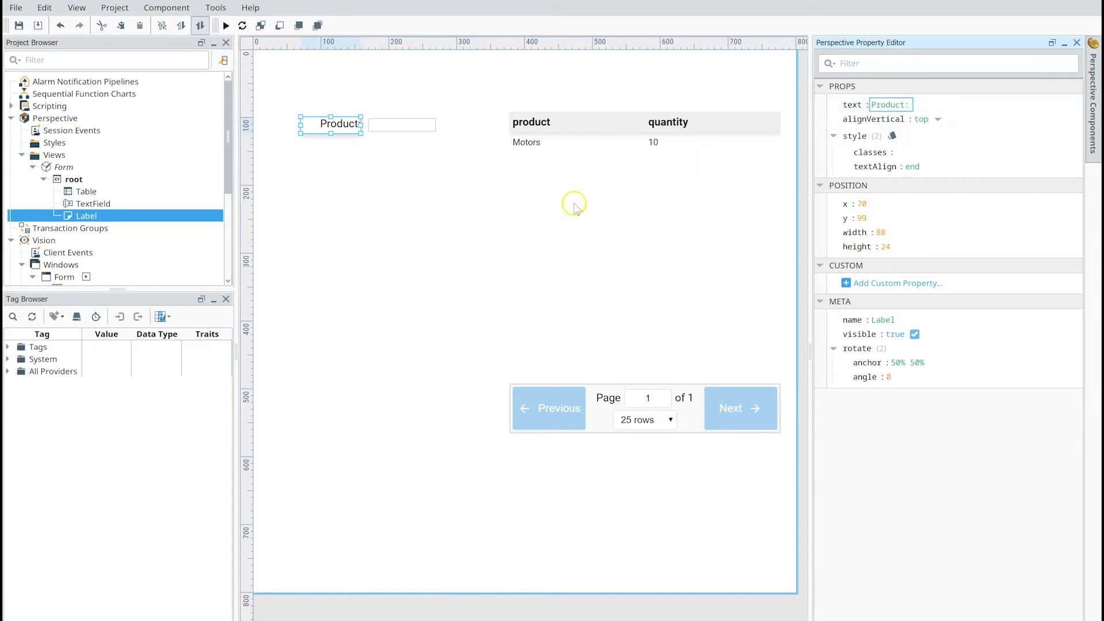
- Rename the text field component as Product
left_click(393, 129)
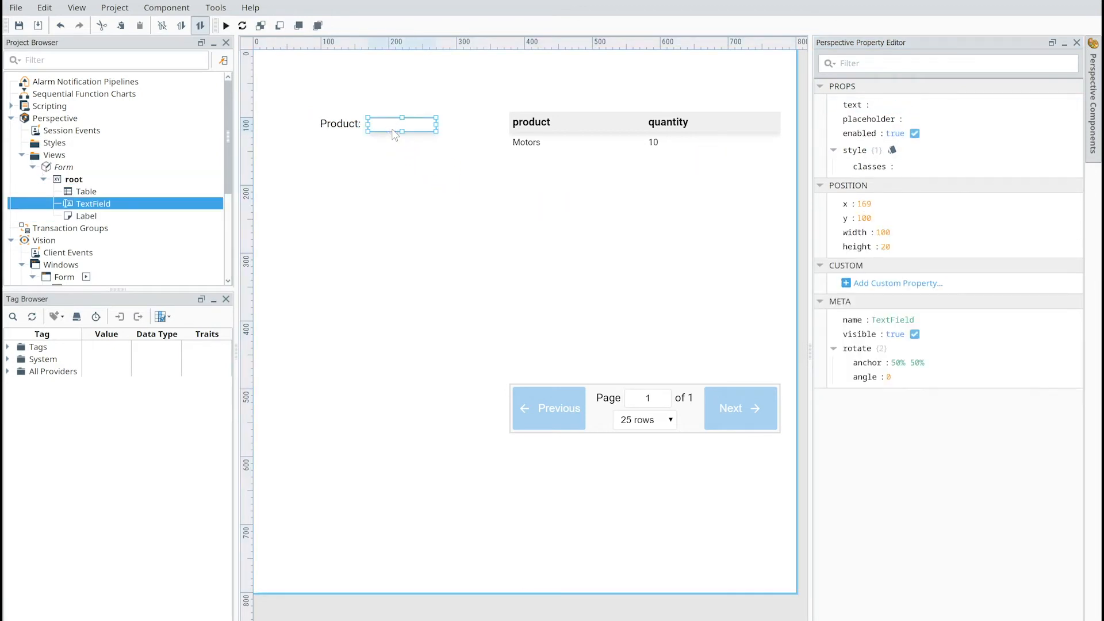
right_click(89, 206)
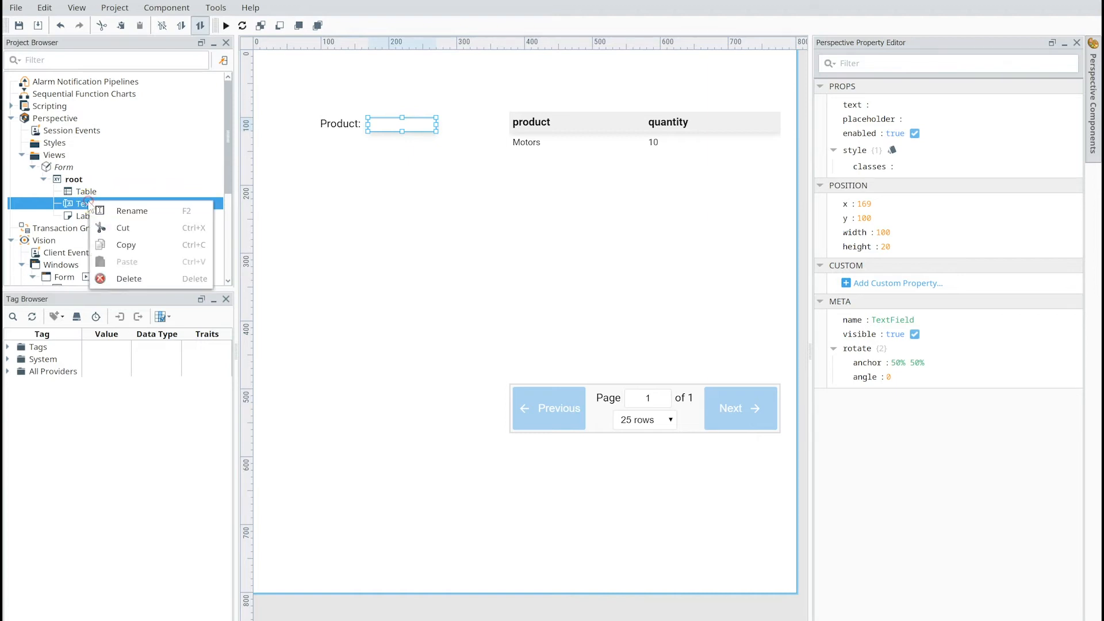
left_click(129, 210)
type("Product")
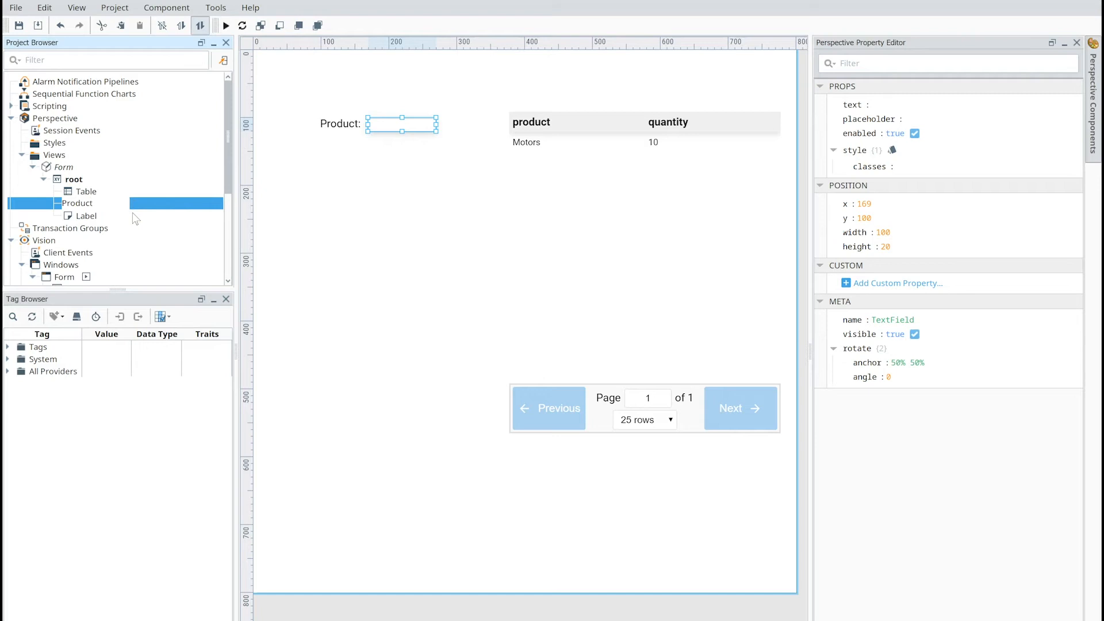
key("Return")
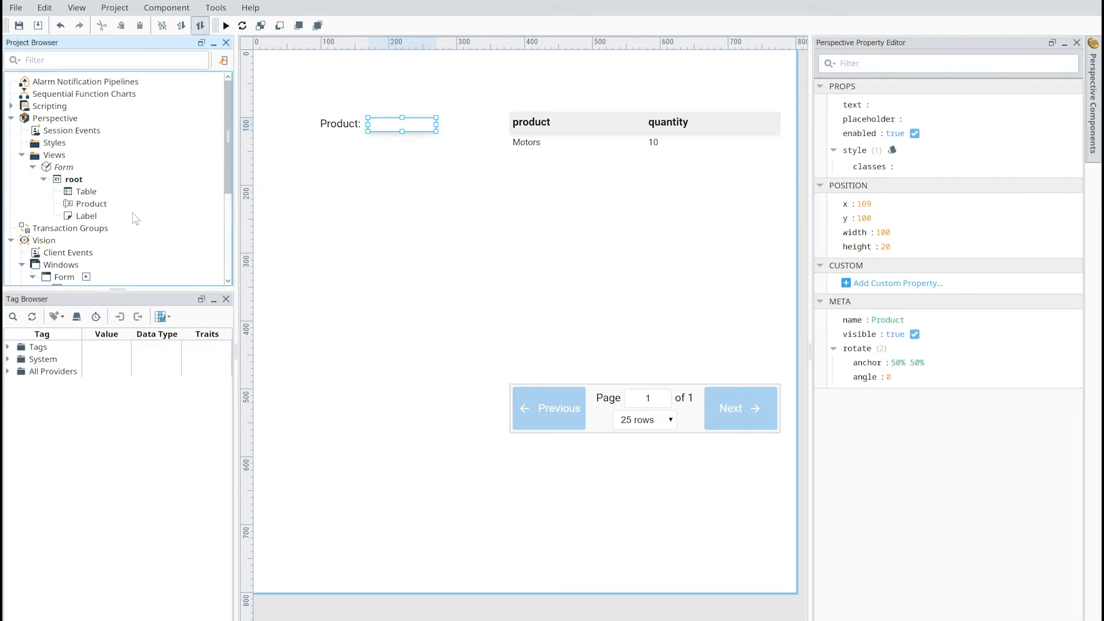
- Place a Numeric Entry Field below the Product field and shrink it to about 98 wide by 23 tall
left_click(338, 130)
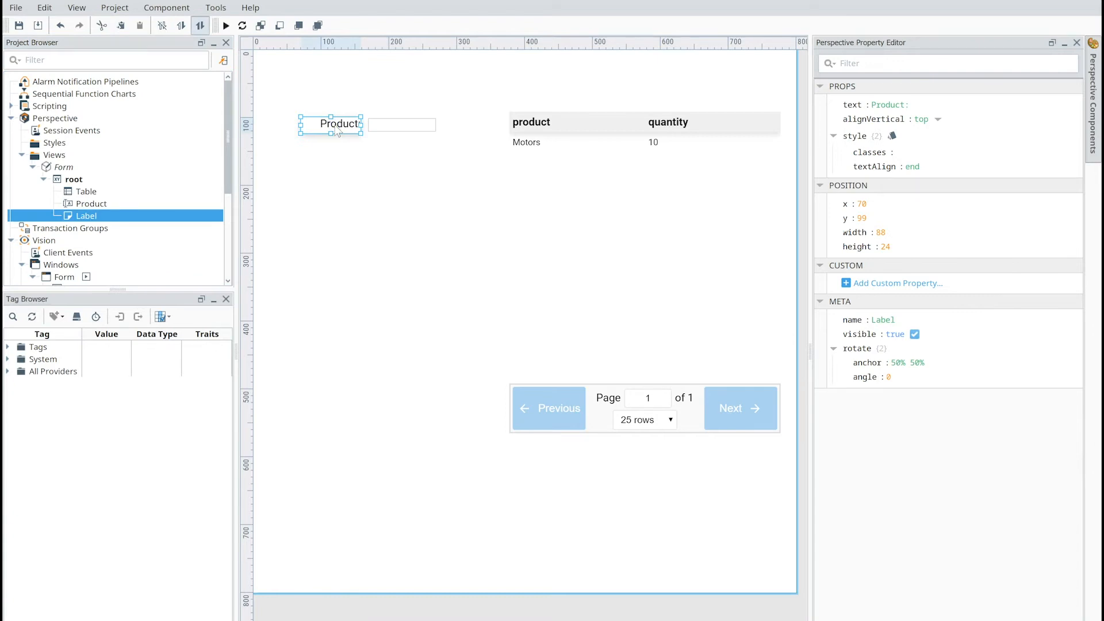
left_click(1089, 153)
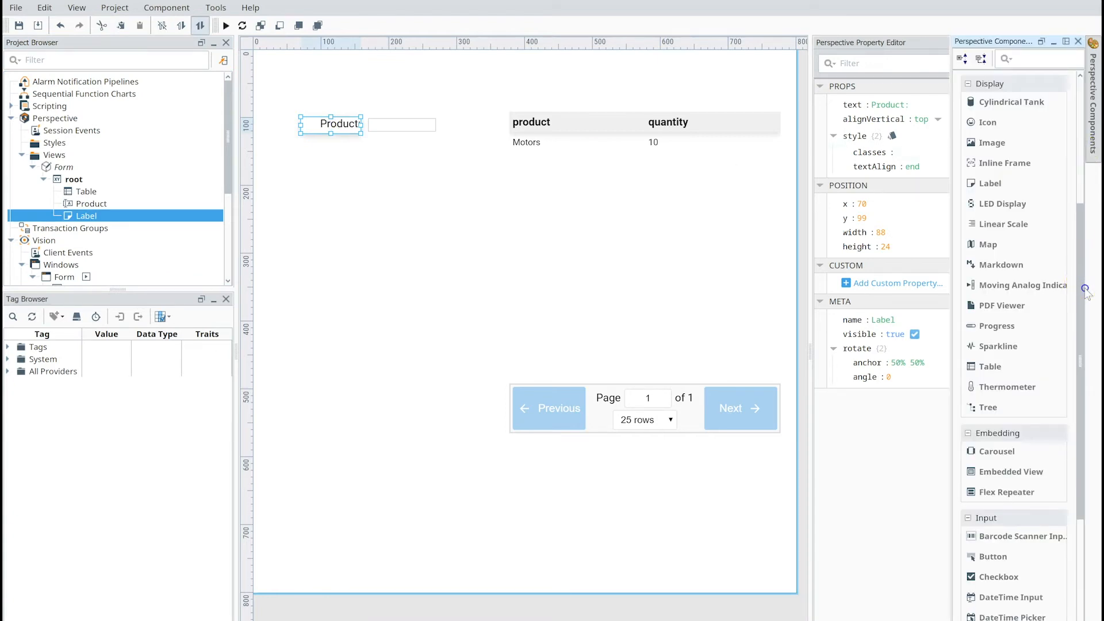
left_click_drag(1084, 399, 1074, 532)
left_click_drag(1005, 438, 371, 153)
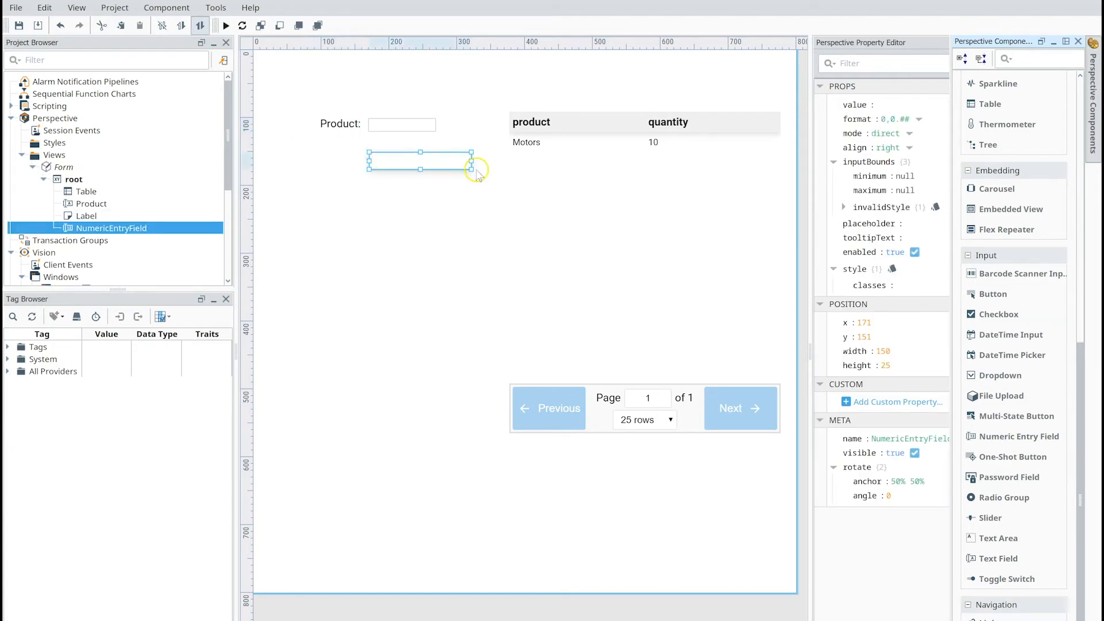
left_click_drag(471, 169, 409, 152)
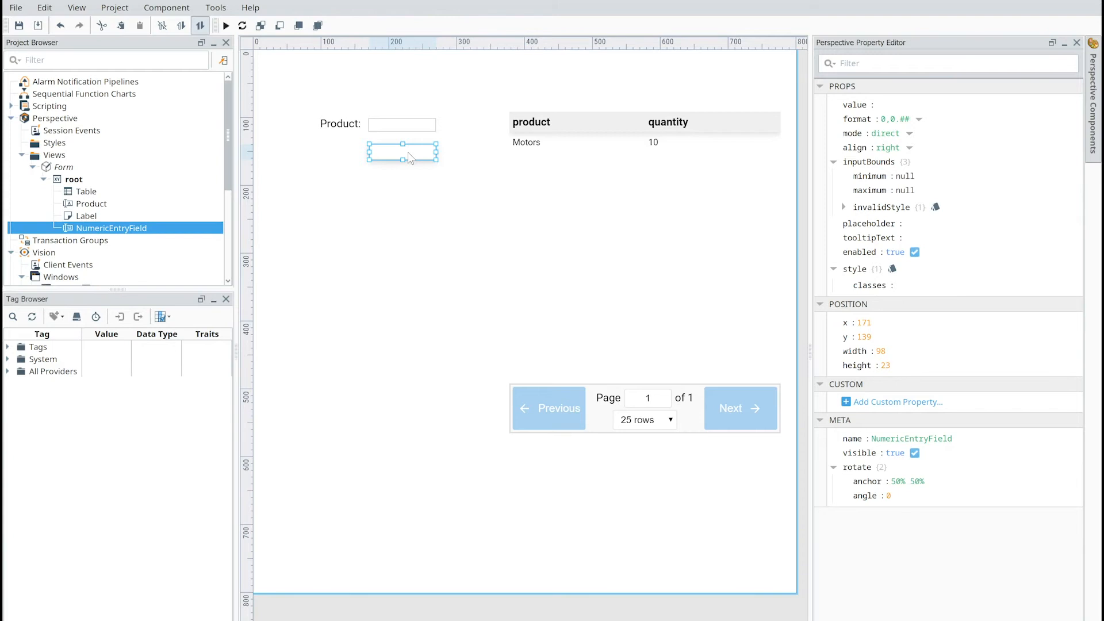
- Duplicate the Product label, move the copy beside the numeric entry field, and set its text to "Quantity:"
left_click(351, 127)
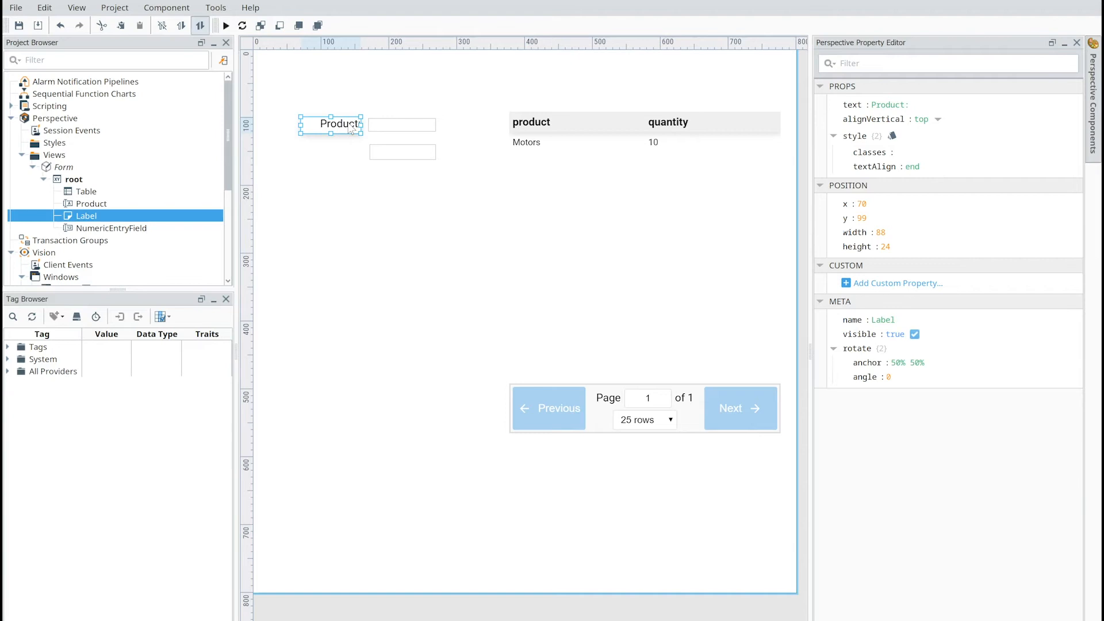
key("ctrl+d")
left_click_drag(349, 130, 350, 153)
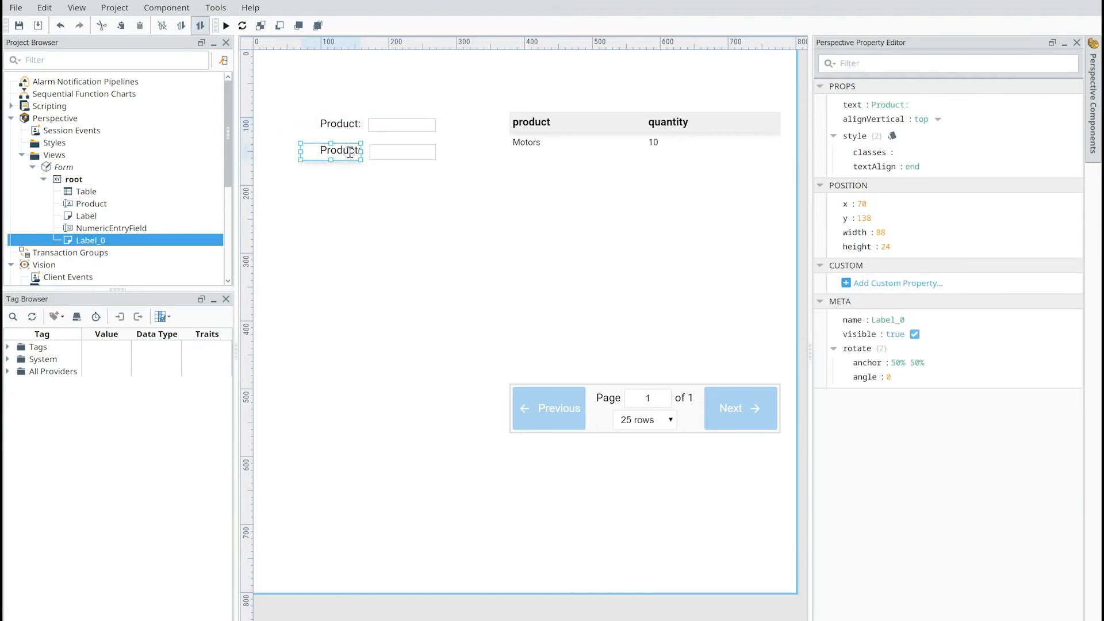
left_click(892, 105)
left_click(892, 106)
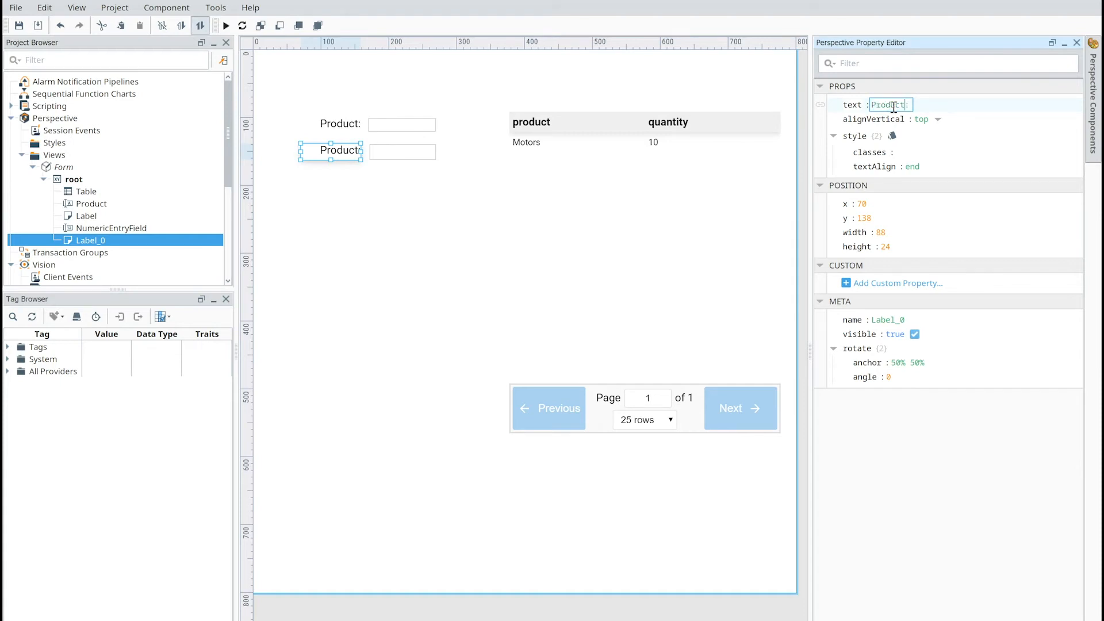
key("BackSpace")
key("BackSpace")
key("BackSpace")
key("BackSpace")
key("BackSpace")
key("BackSpace")
type("Quantity:")
- Place a Button below the numeric entry field and enlarge it to roughly match the field's width
left_click(408, 176)
left_click(1094, 87)
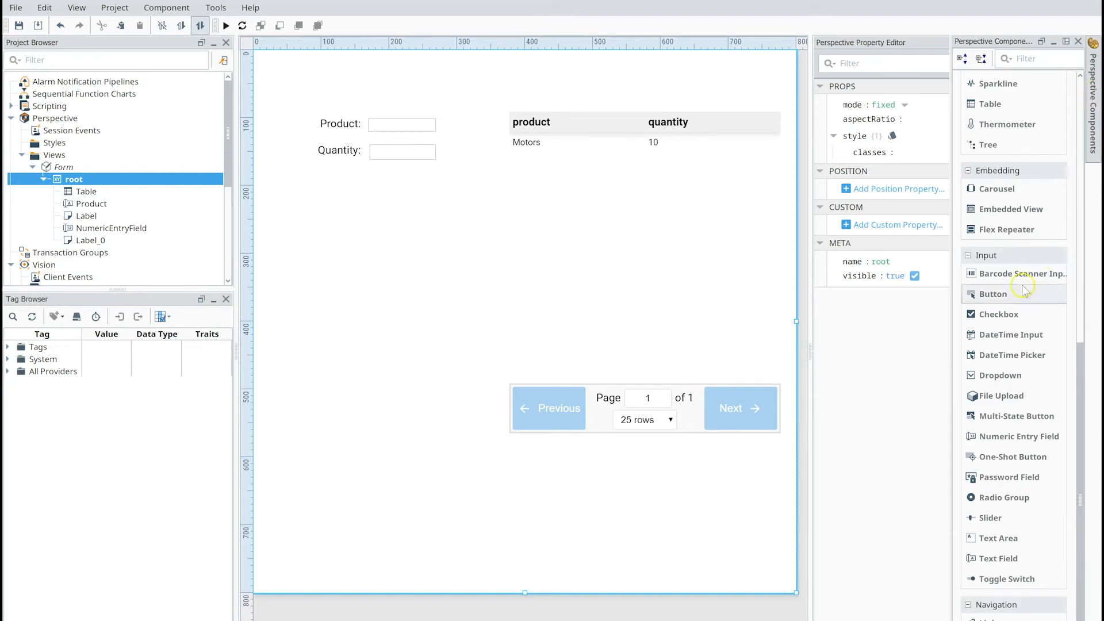
left_click_drag(1010, 295, 394, 188)
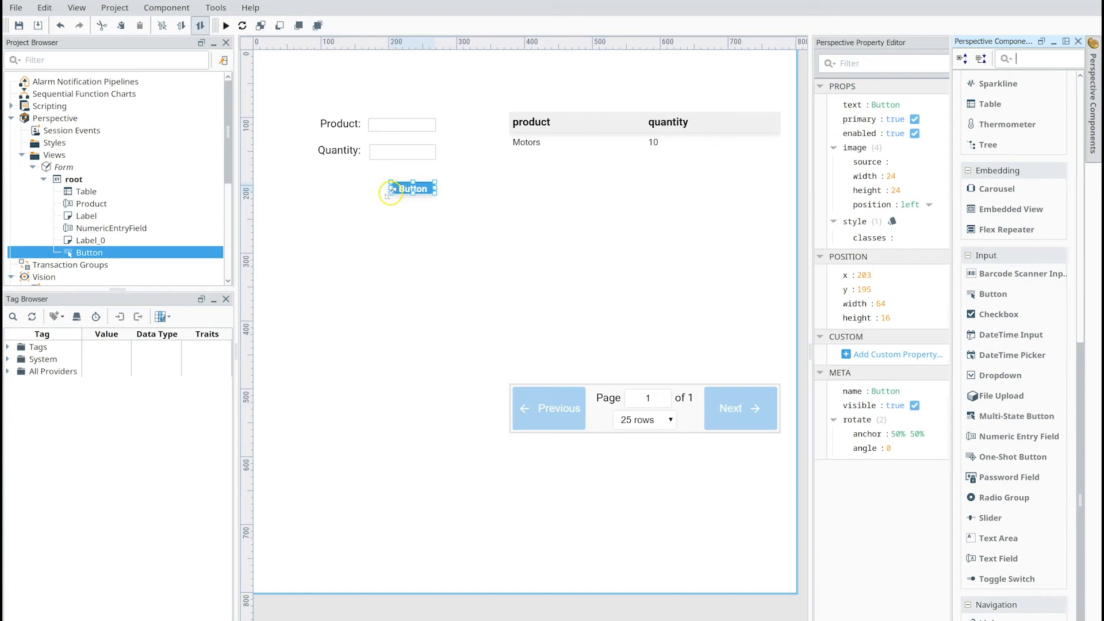
mouse_move(391, 195)
left_mouse_down()
mouse_move(372, 223)
mouse_move(405, 191)
mouse_move(372, 198)
left_mouse_up()
left_click(398, 260)
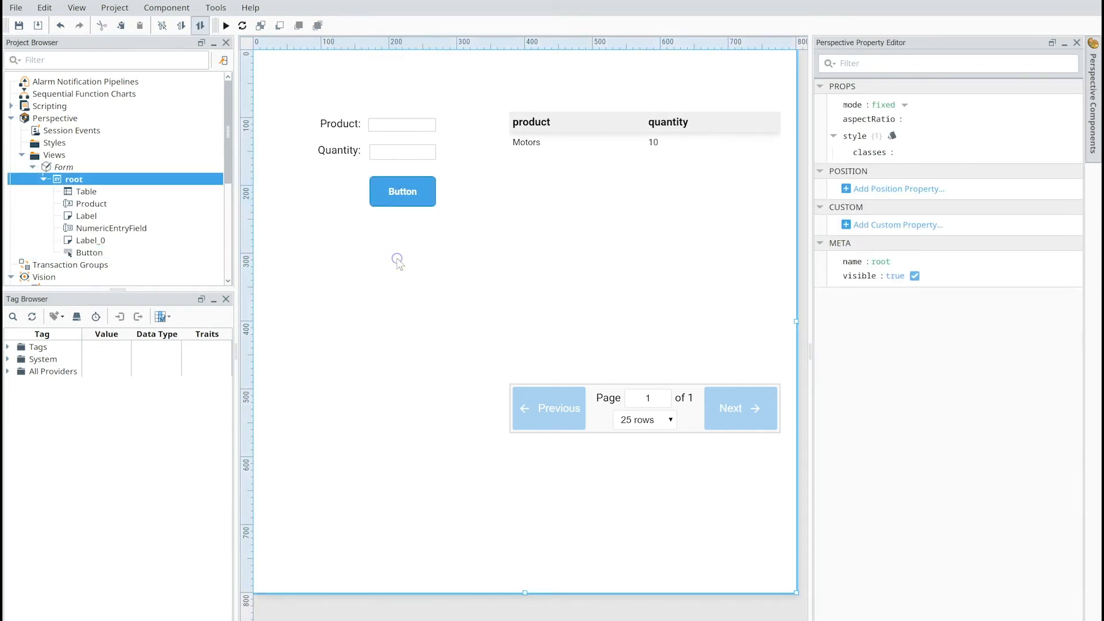
- Narrow the numeric entry field from its left edge to about 96 wide, aligning it with the button
left_click(396, 153)
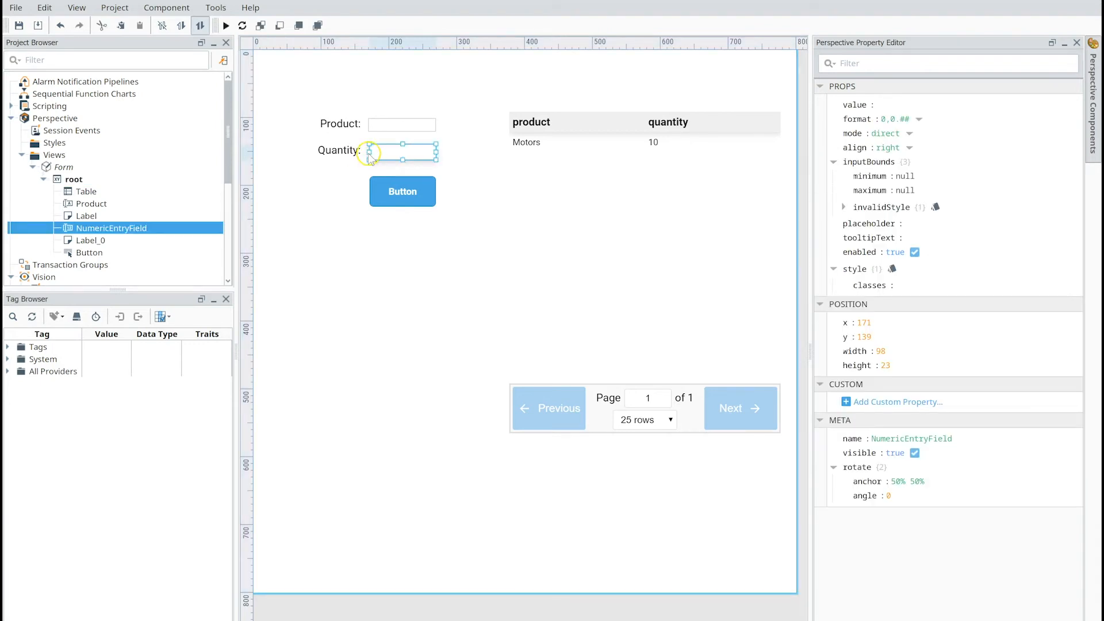
left_click_drag(369, 151, 372, 154)
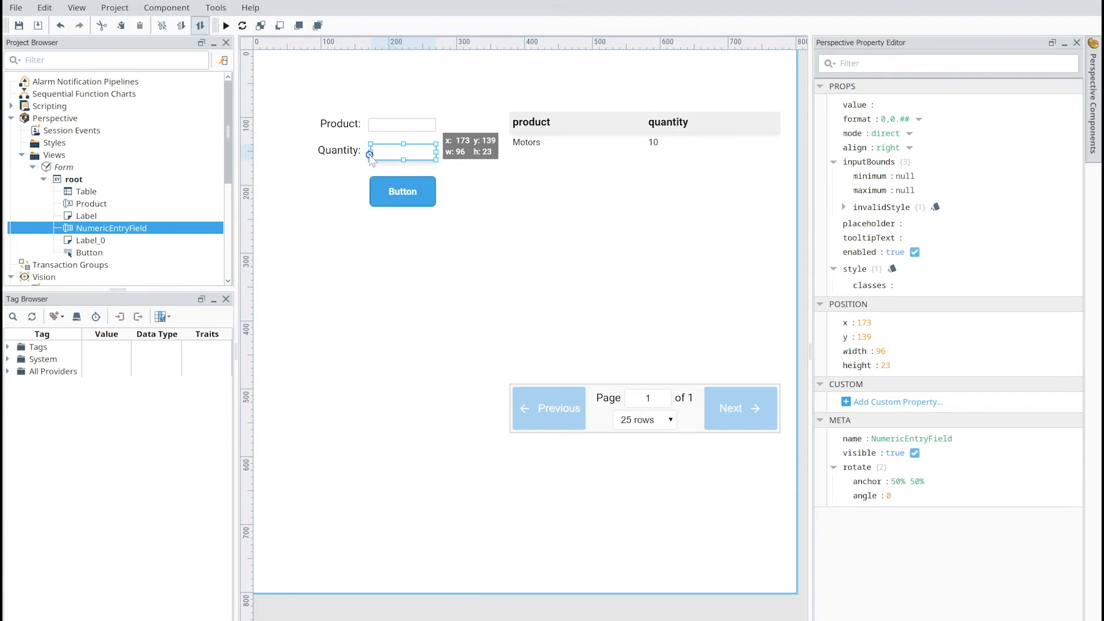
left_click_drag(369, 154, 369, 154)
left_click(349, 258)
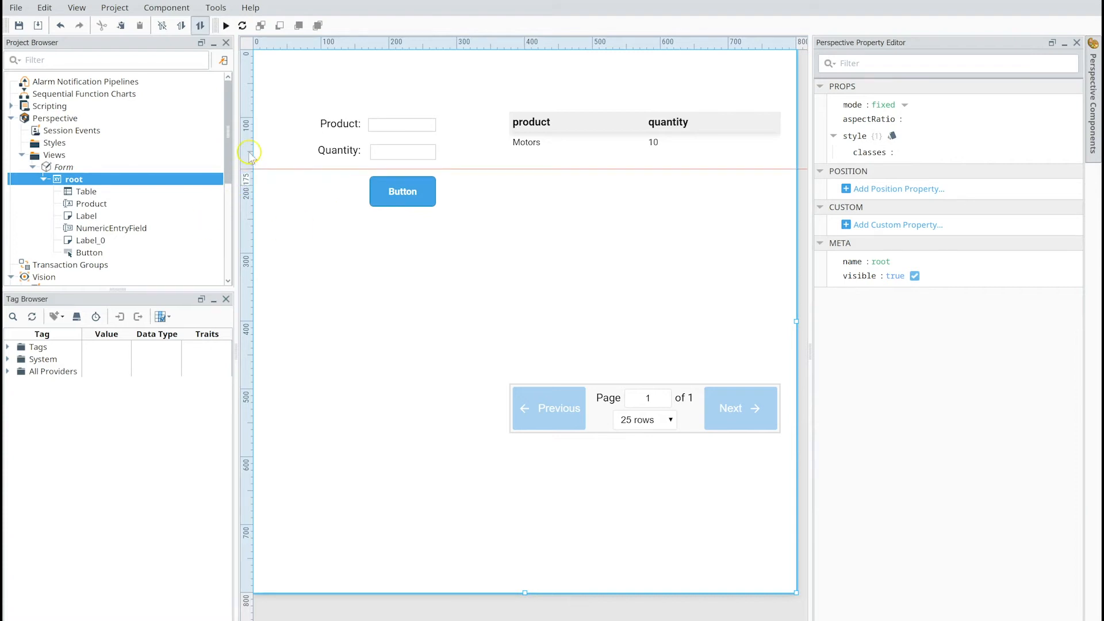
- Open the Vision Form window and bring up the Submit button's actionPerformed script to examine it
left_click_drag(228, 155, 229, 227)
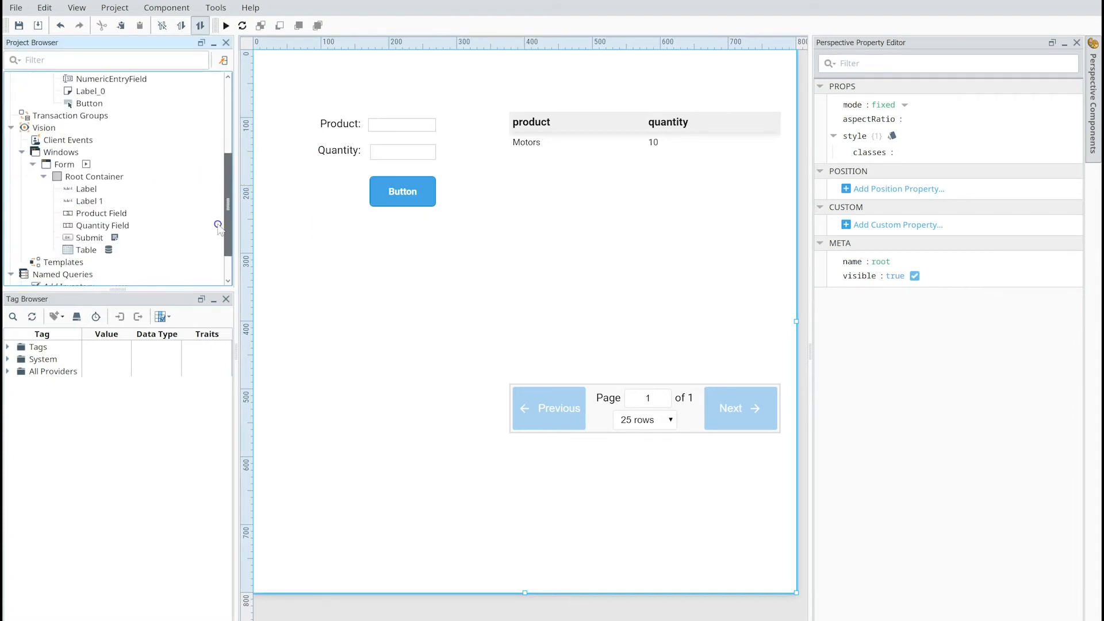
double_click(67, 164)
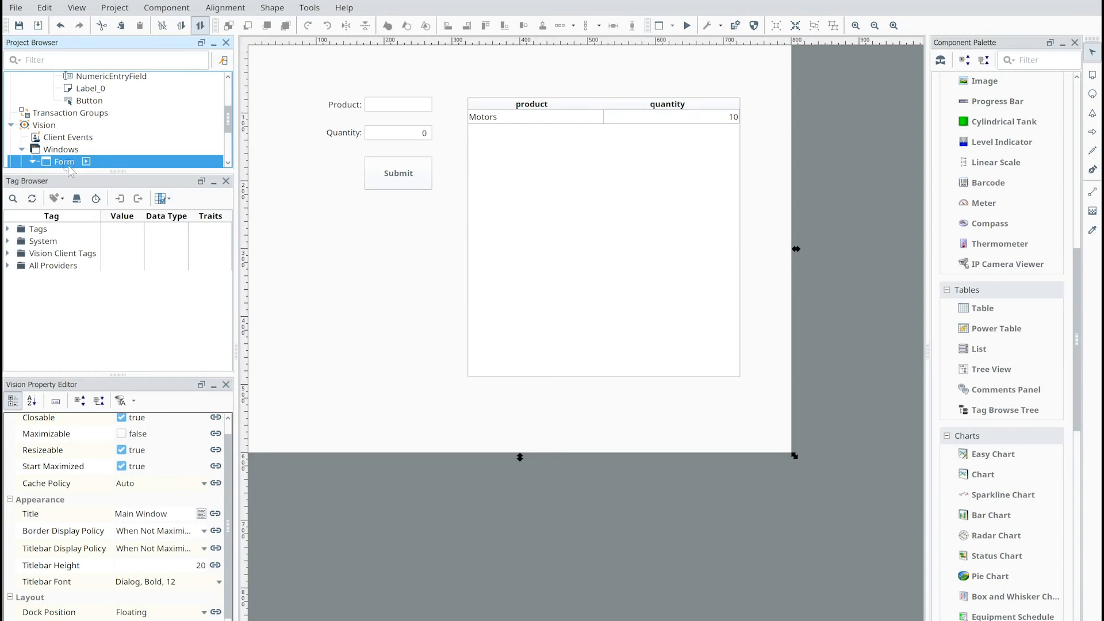
left_click(407, 188)
double_click(408, 183)
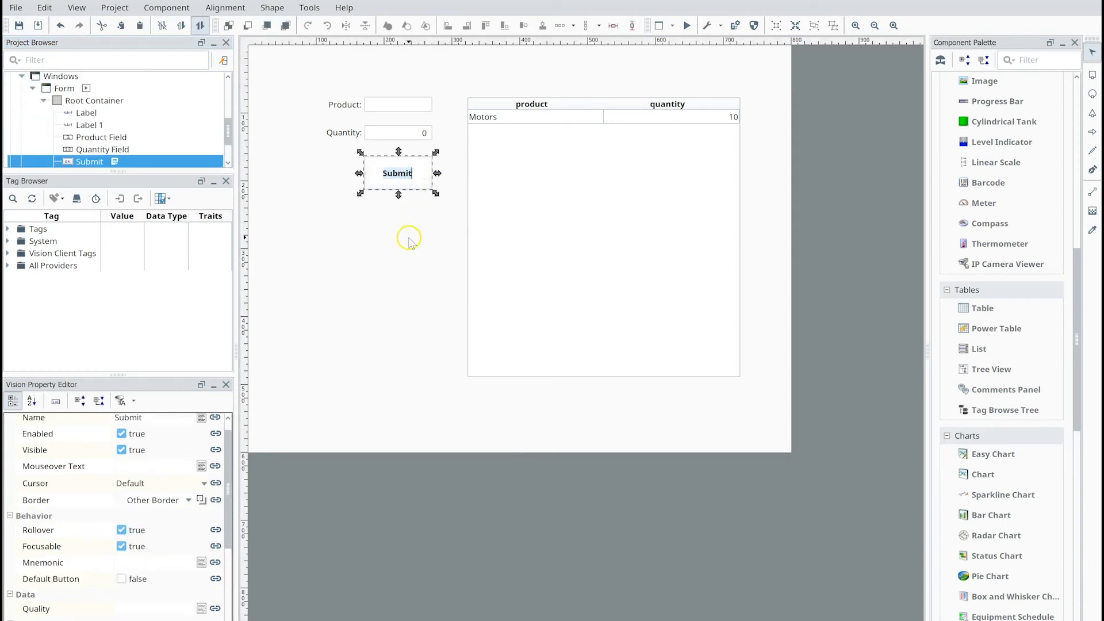
left_click(407, 236)
right_click(408, 183)
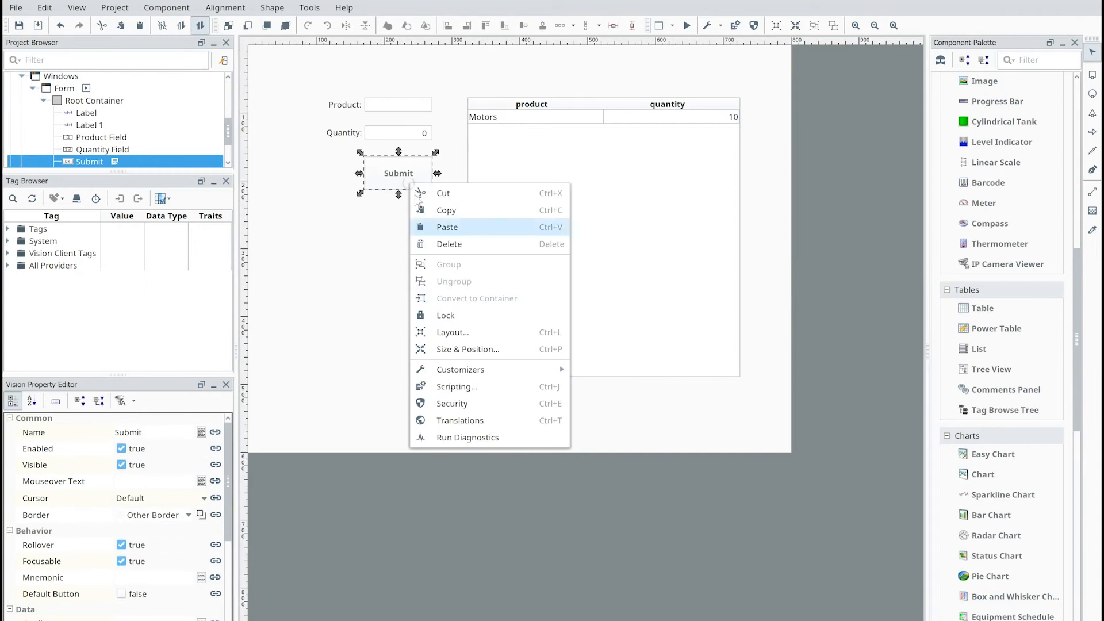
left_click(457, 387)
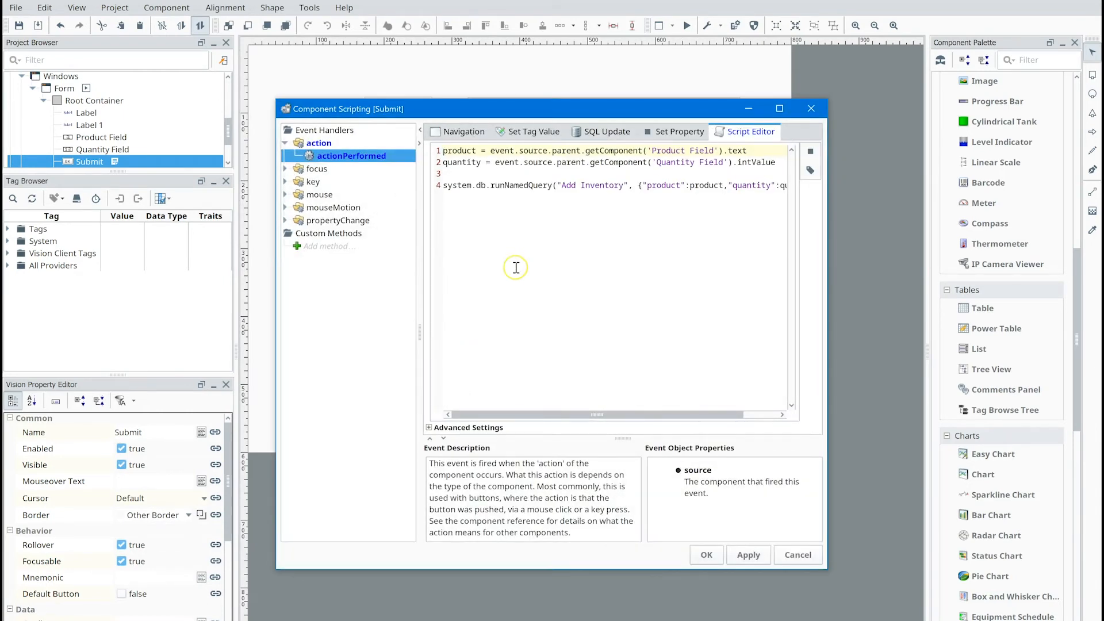
- Copy the entire Submit script, close the scripting window, and return to the Perspective view containing the Product field
key("ctrl+a")
key("ctrl+c")
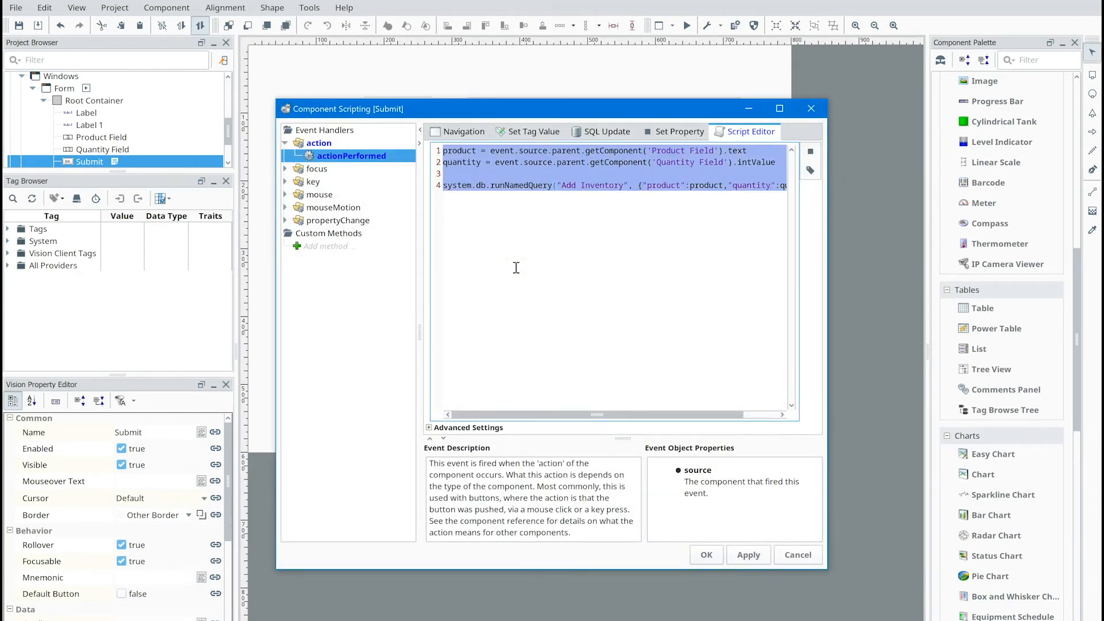
left_click(706, 555)
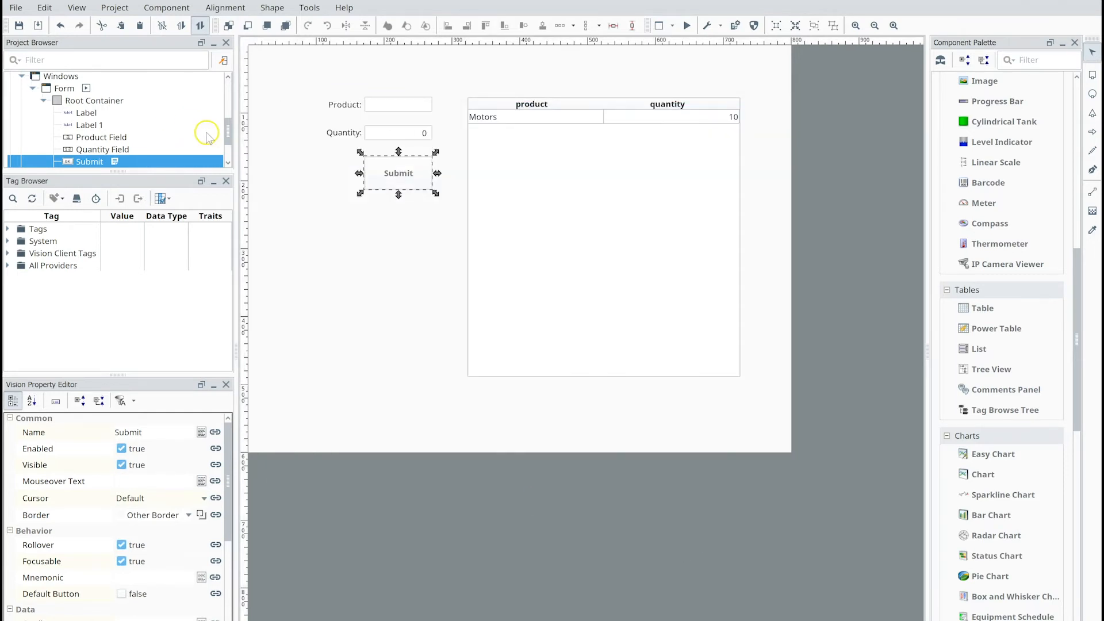
left_click_drag(227, 131, 227, 149)
scroll(119, 120, "up", 5)
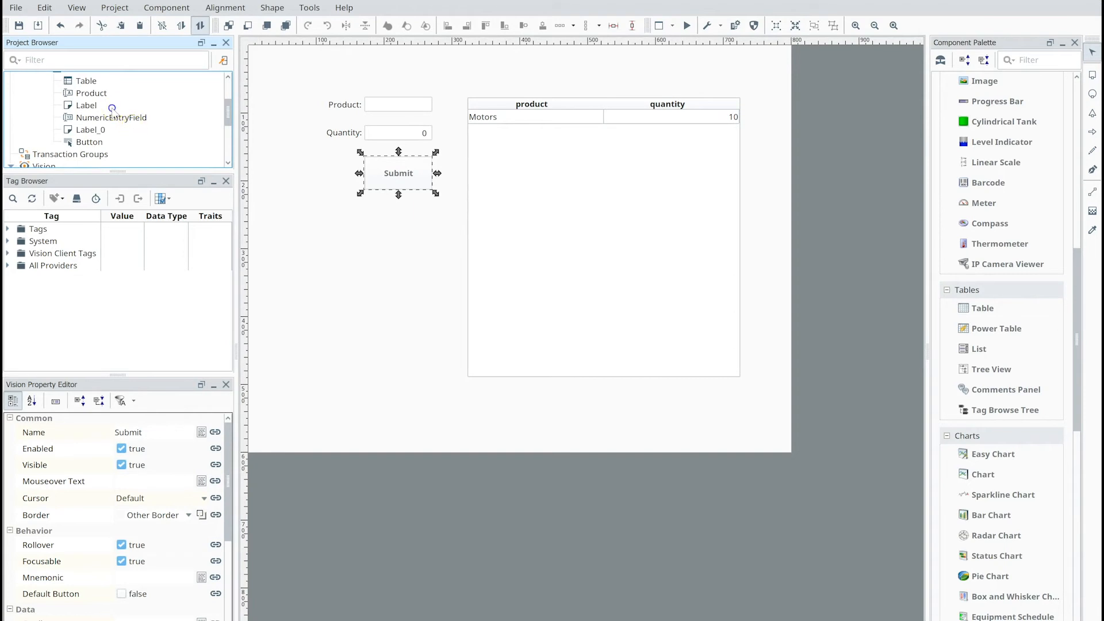
left_click(92, 93)
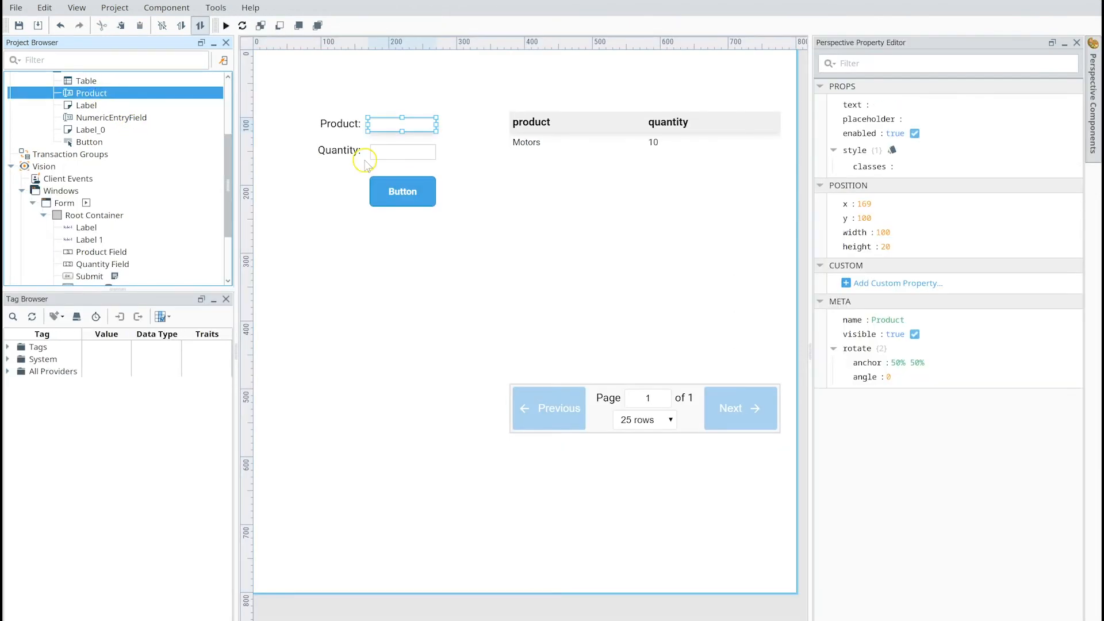
- Add a Script action to the onClick event of the Perspective view's button
left_click(403, 184)
right_click(403, 184)
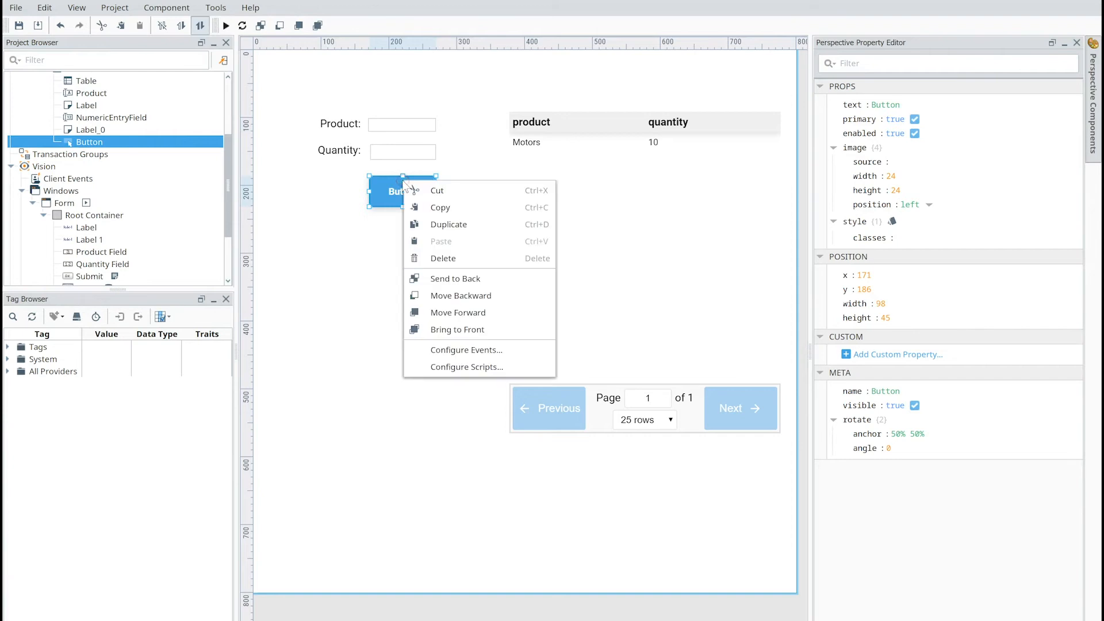
left_click(475, 350)
left_click(270, 214)
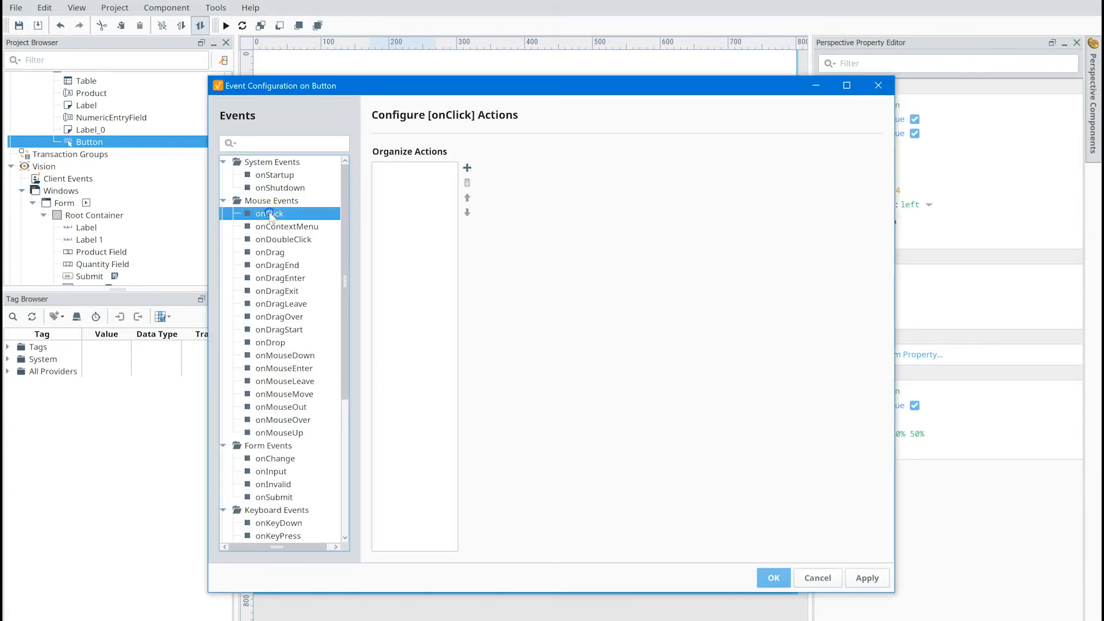
left_click(467, 168)
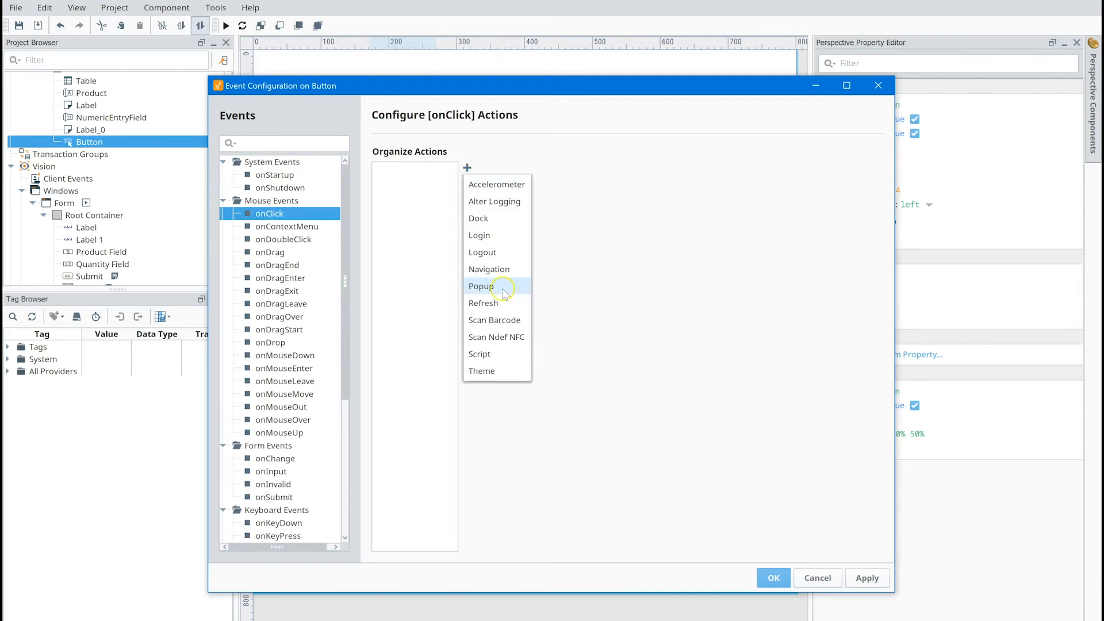
left_click(484, 353)
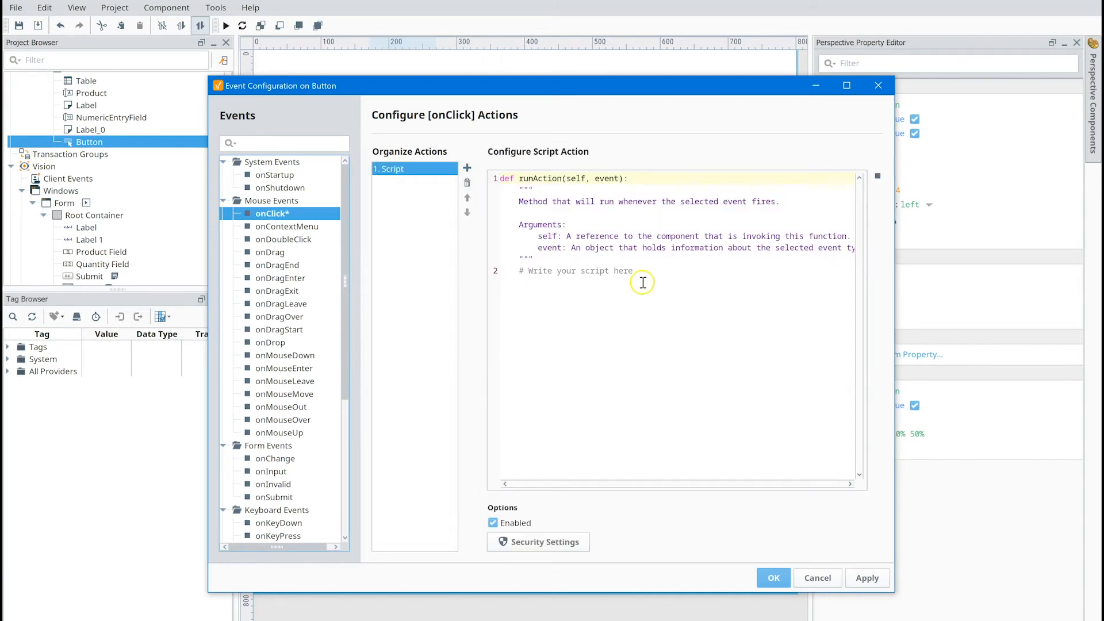
- Replace the placeholder comment in the onClick script with the script copied from the Vision Submit button
key("ctrl+a")
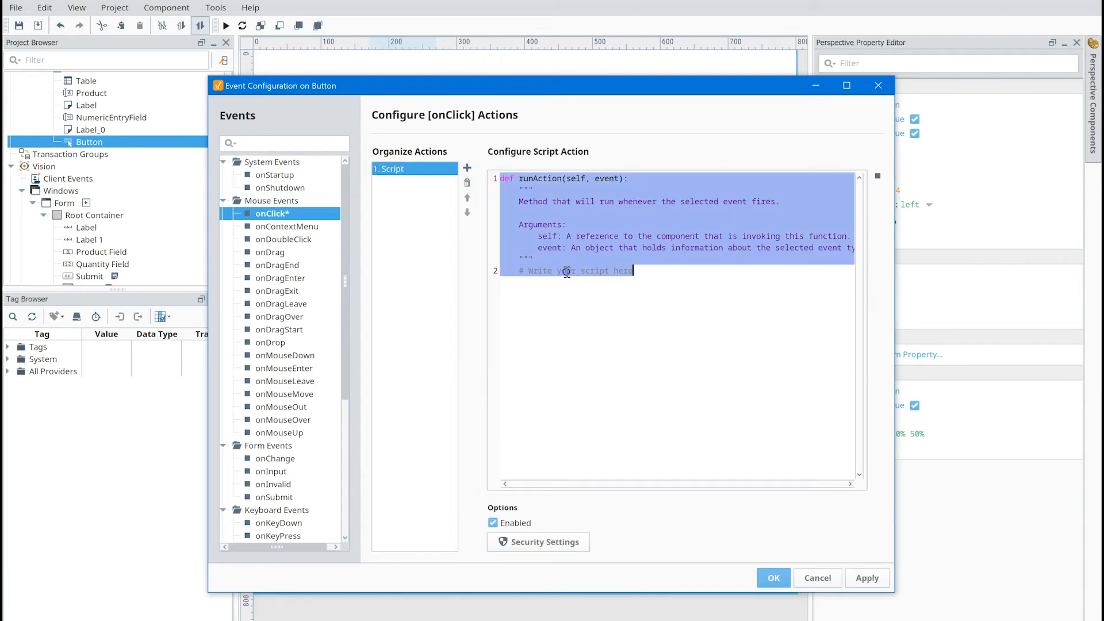
left_click(521, 272)
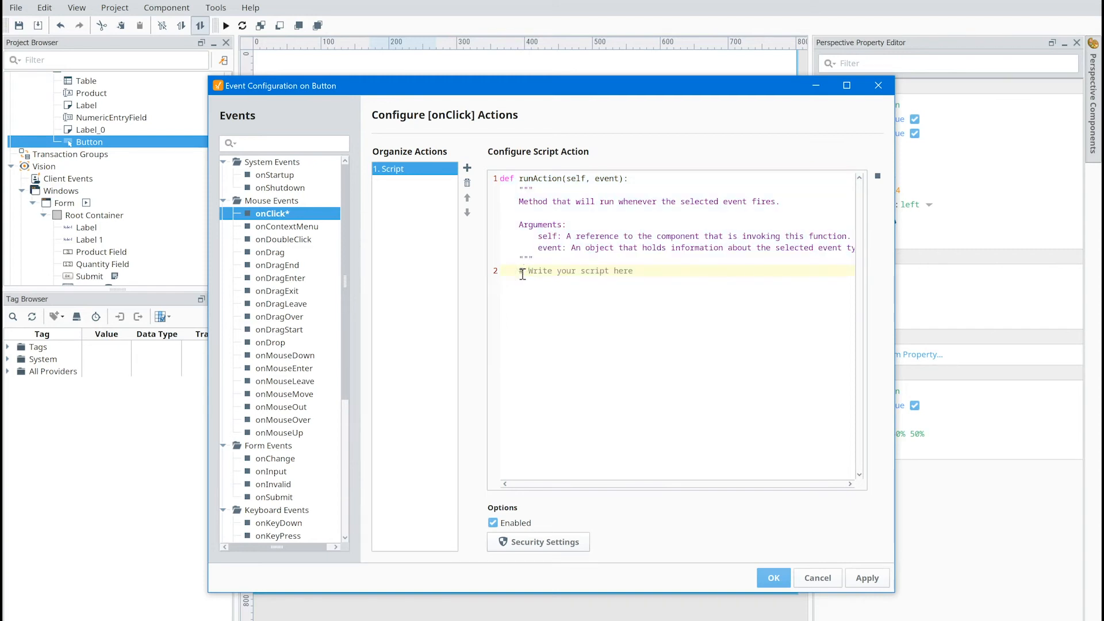
triple_click(522, 273)
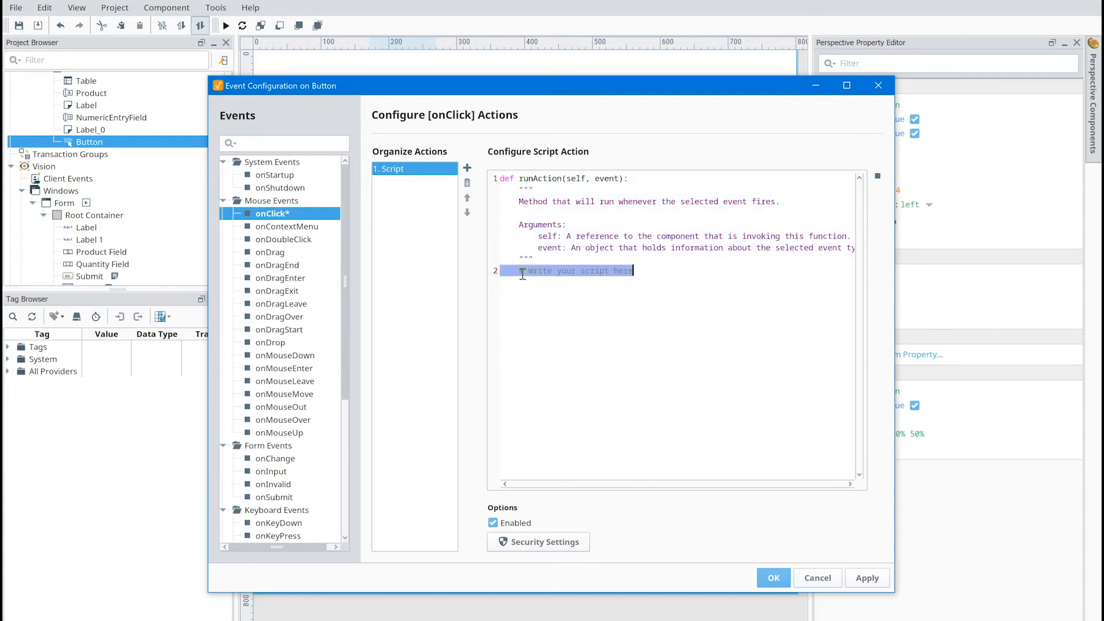
key("BackSpace")
key("ctrl+v")
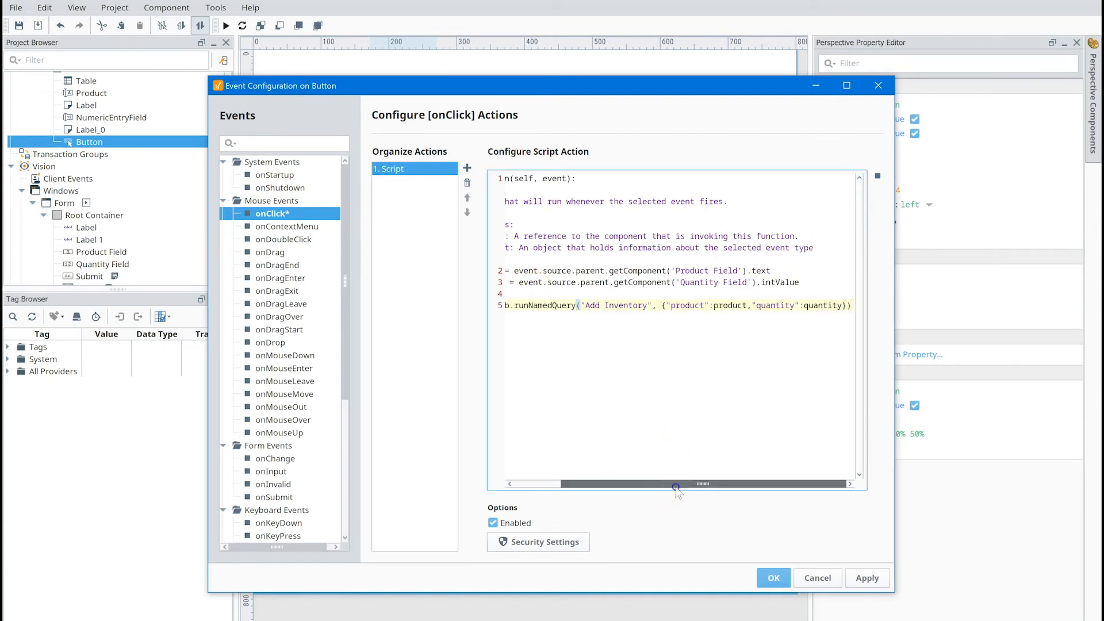
left_click_drag(676, 487, 628, 487)
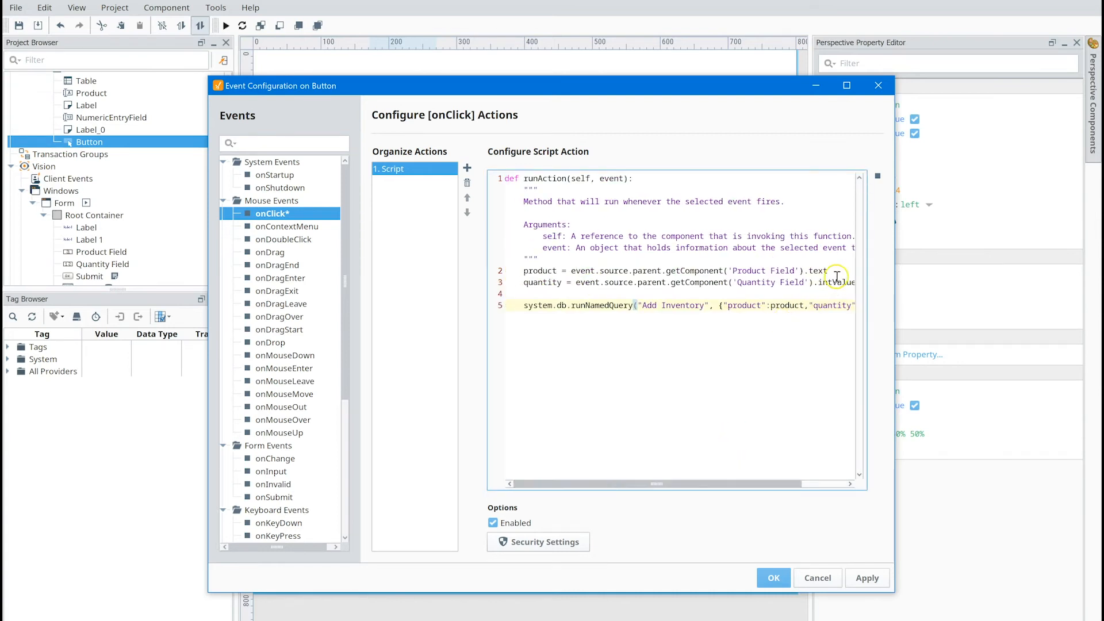
- Replace the product variable's Vision reference with the Product component's text property, self.getSibling("Product").props.text
left_click_drag(834, 273, 572, 274)
key("Delete")
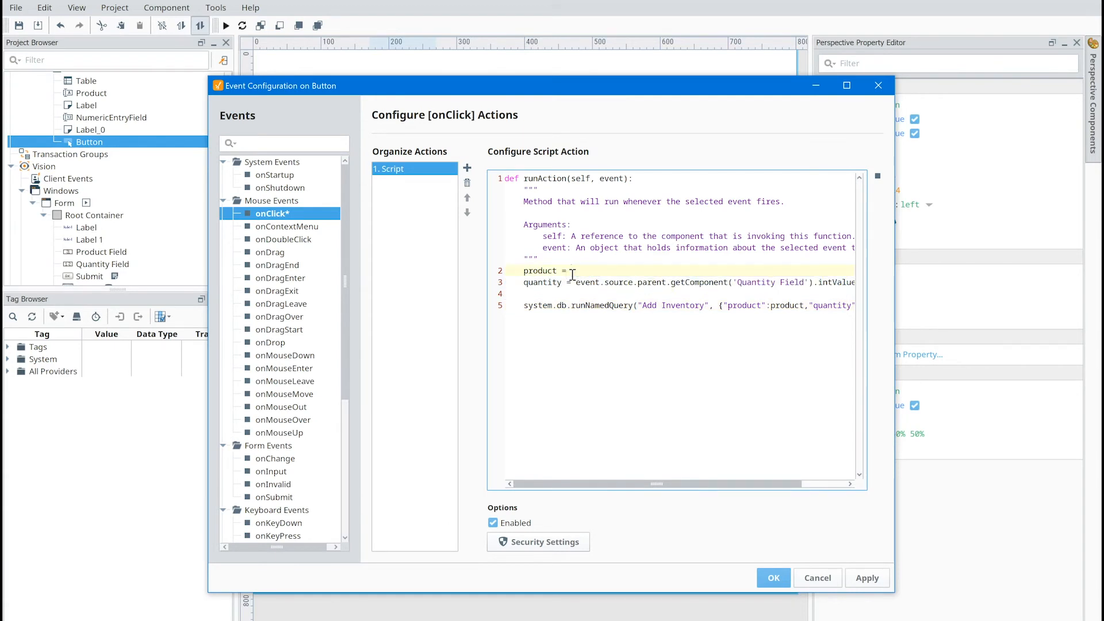
left_click(877, 176)
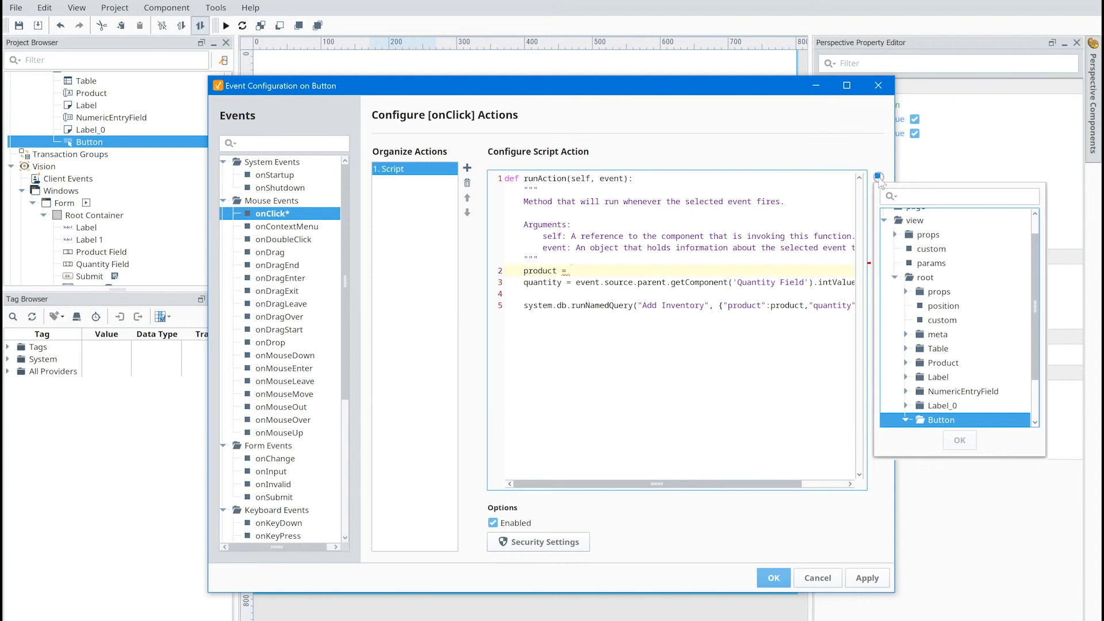
left_click(950, 364)
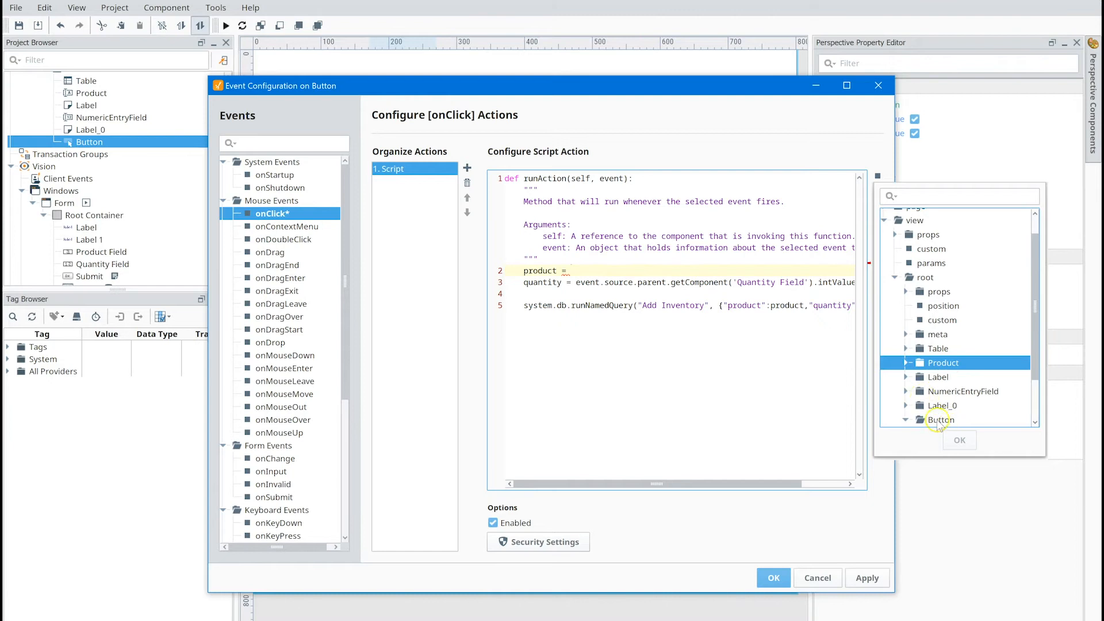
left_click(905, 363)
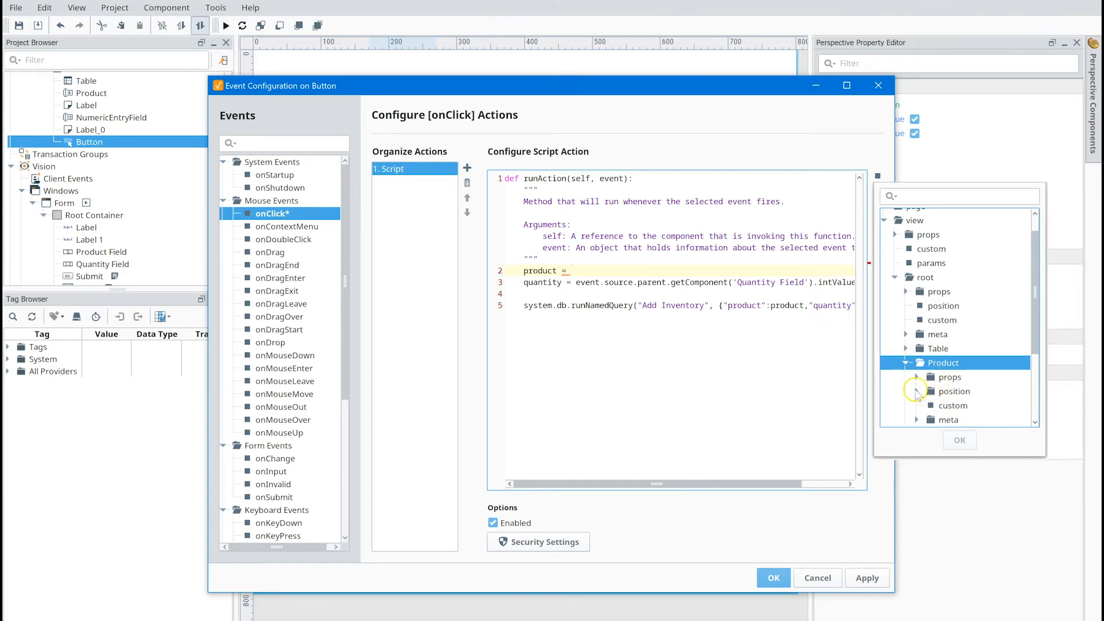
left_click(915, 377)
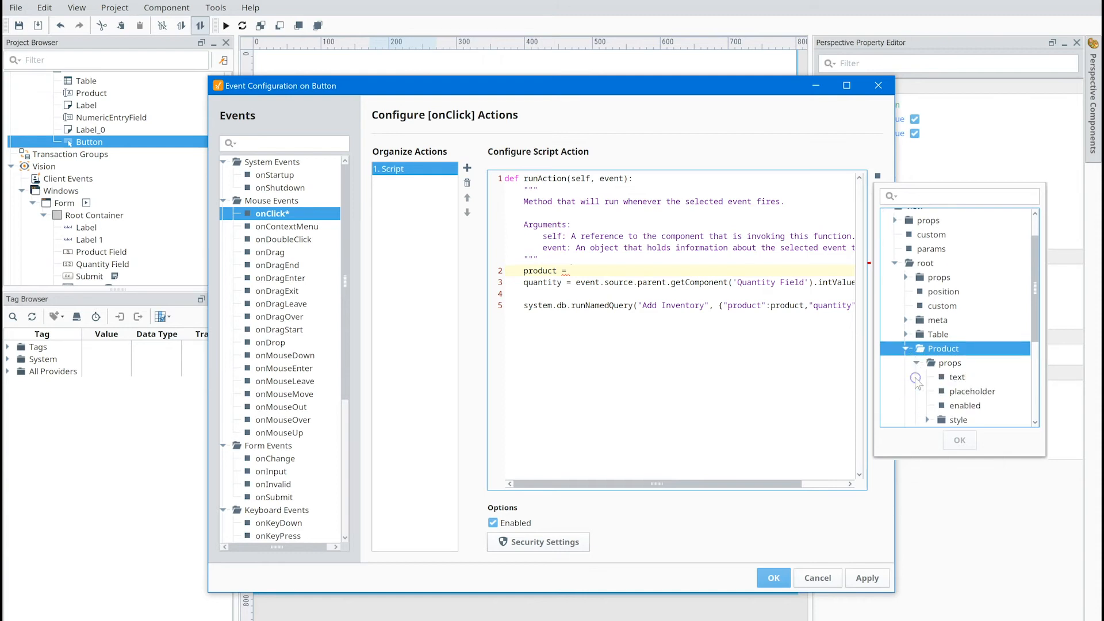
left_click(962, 378)
left_click(957, 439)
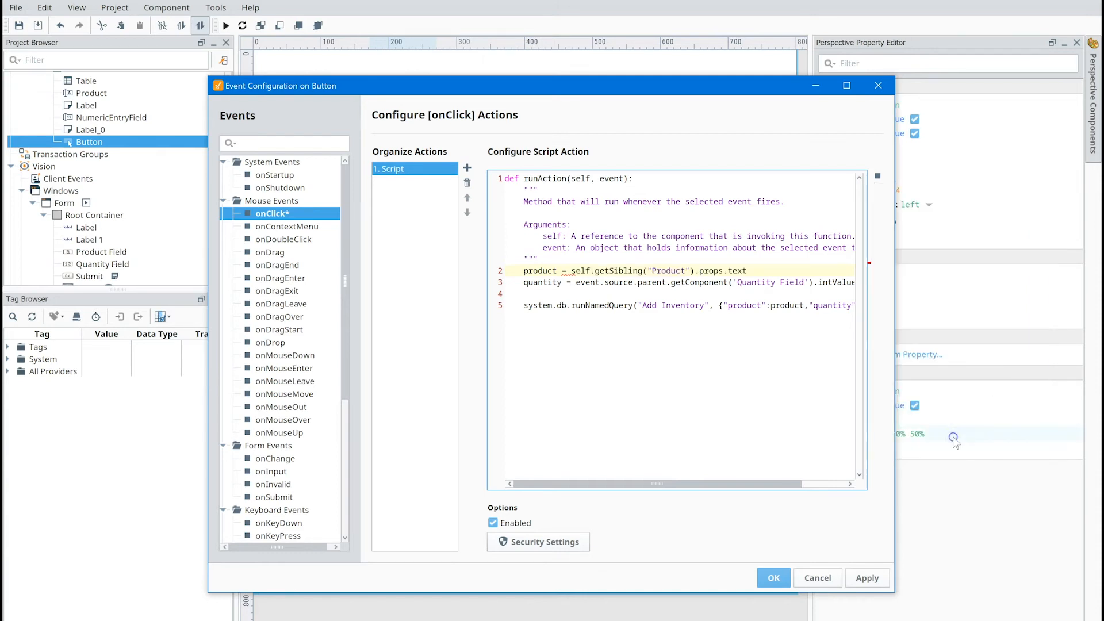
- Replace the quantity variable's Vision reference with self.getSibling("NumericEntryField").props.value, and accept the button's event configuration
left_click(578, 284)
left_click_drag(576, 283, 856, 288)
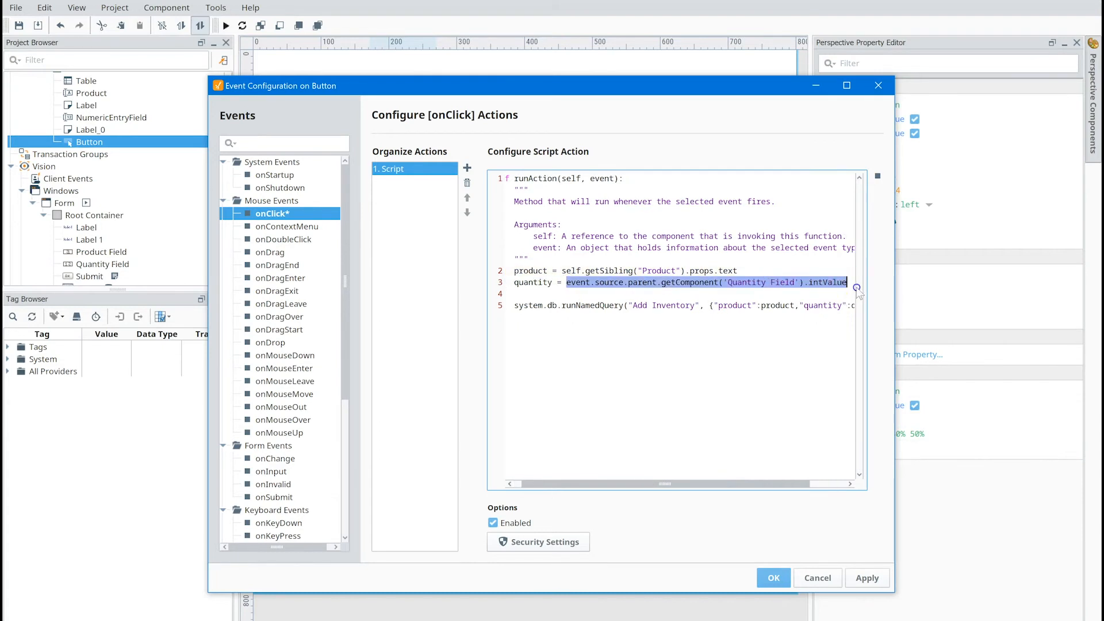
key("BackSpace")
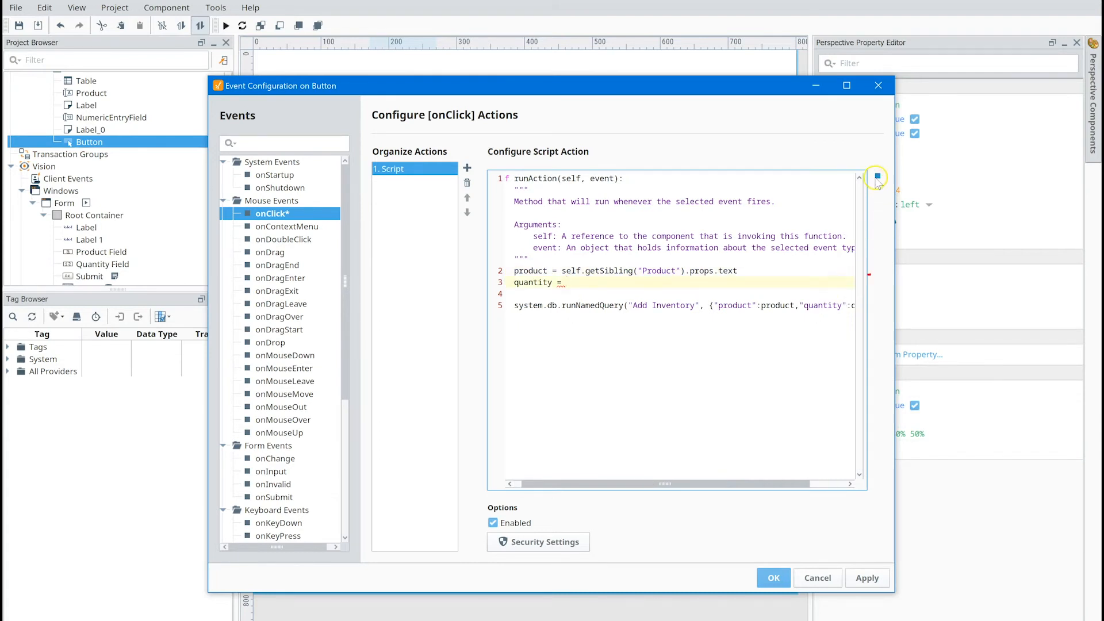
left_click(876, 176)
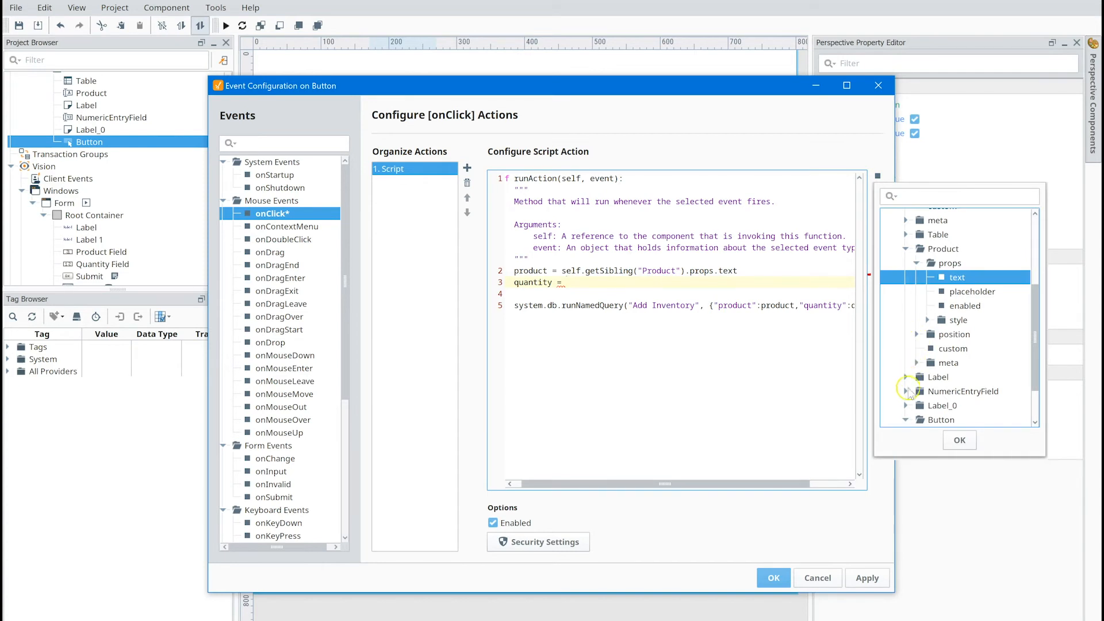
left_click(905, 391)
left_click(916, 377)
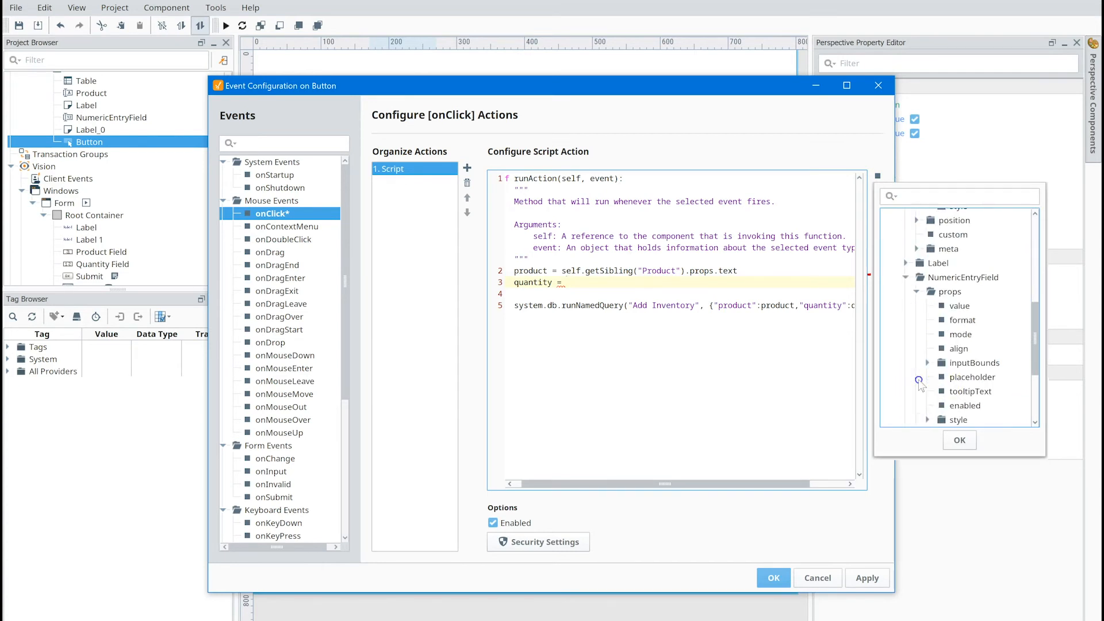
left_click(939, 309)
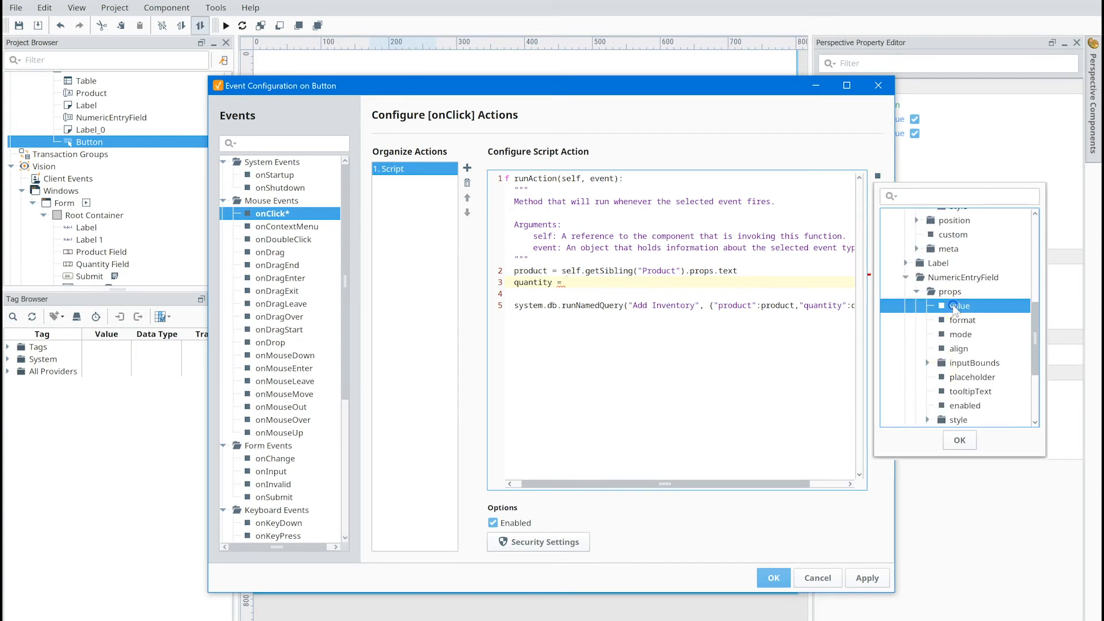
left_click(959, 440)
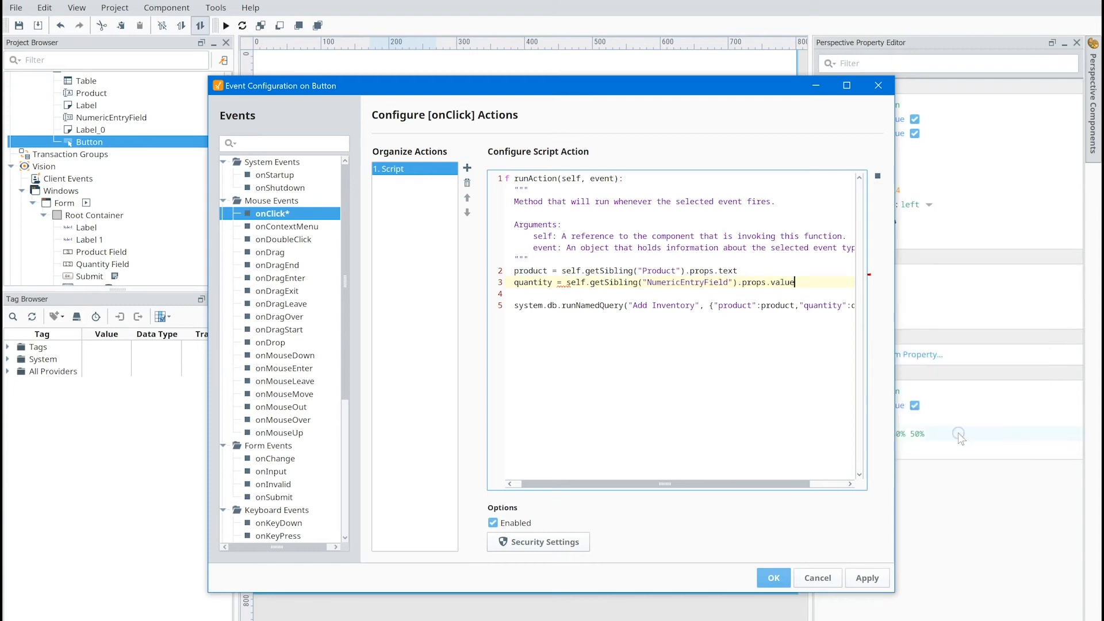
left_click_drag(707, 484, 743, 486)
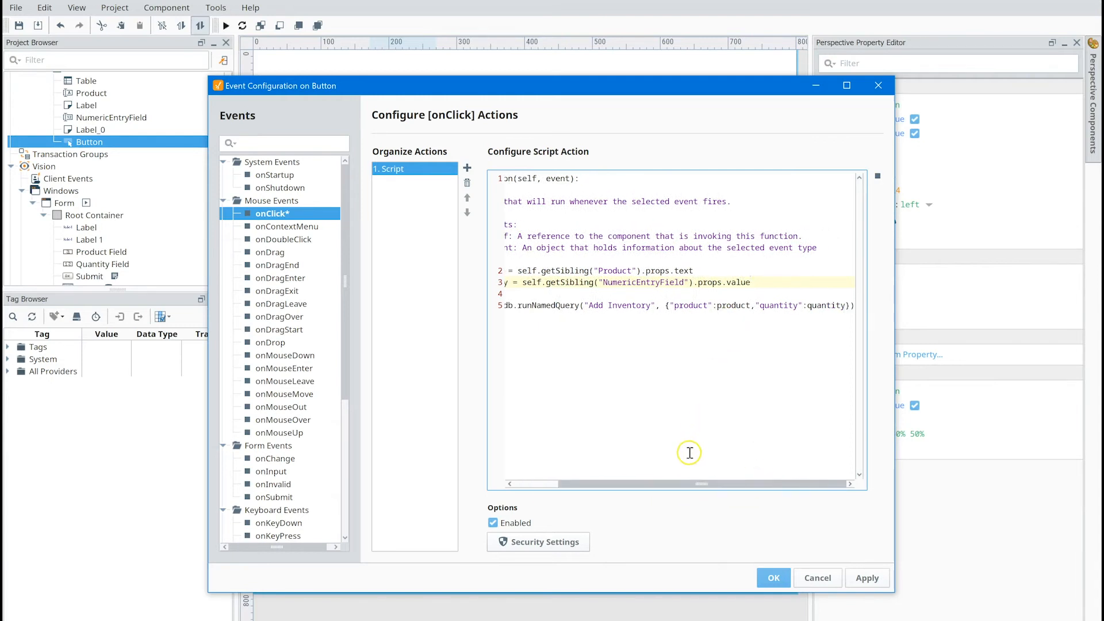
left_click_drag(692, 485, 638, 485)
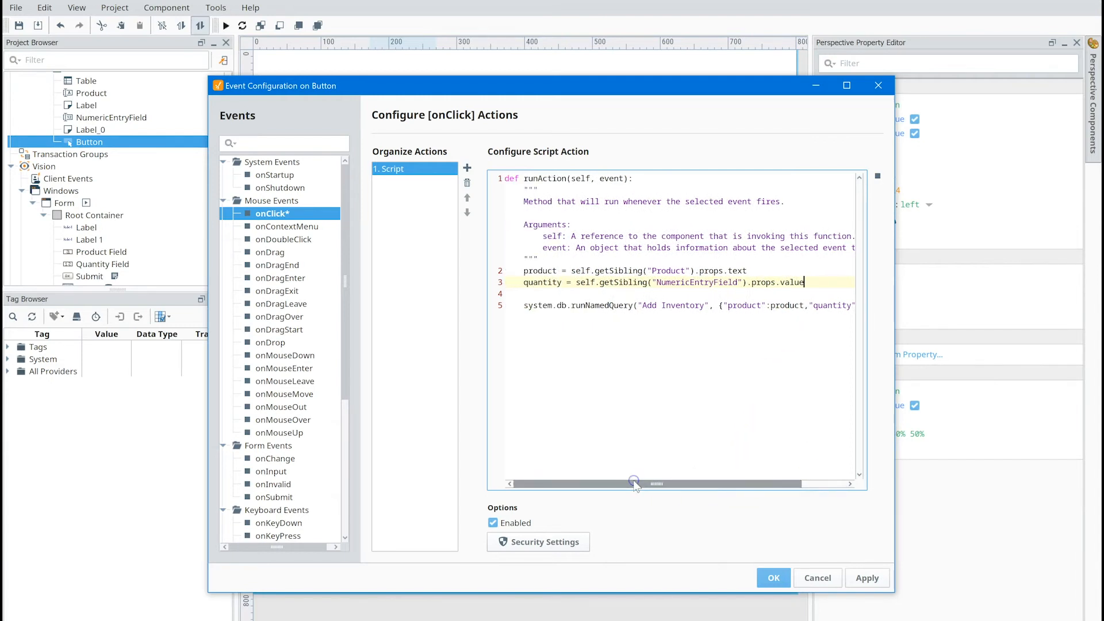
left_click(773, 577)
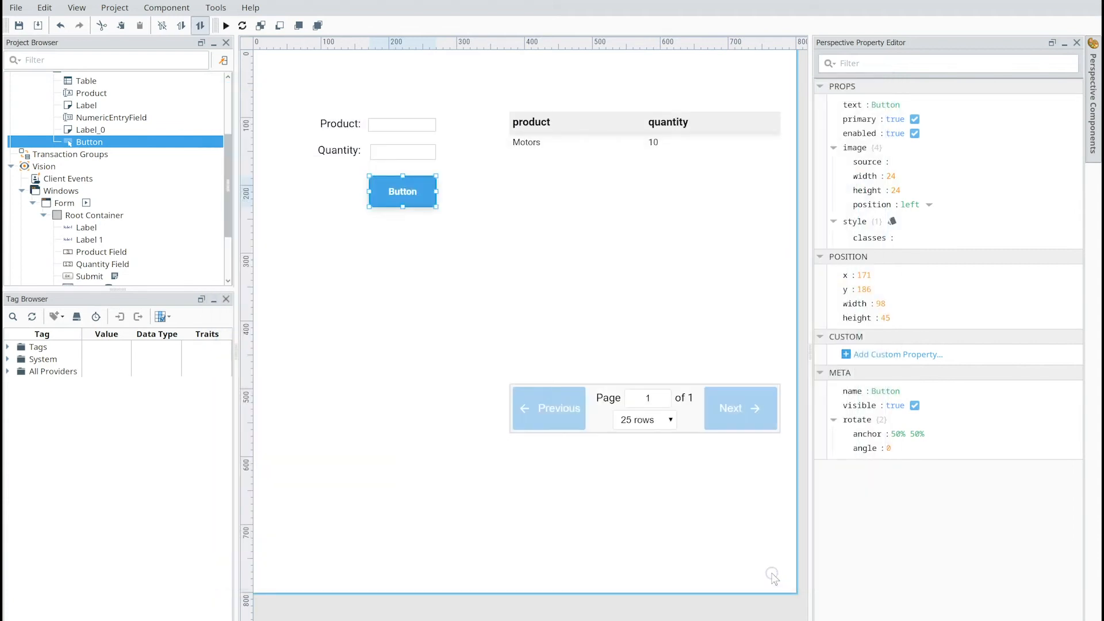
- Move the inventory table slightly down and closer to the entry fields, and deselect it
left_click(661, 401)
left_click_drag(663, 405, 640, 410)
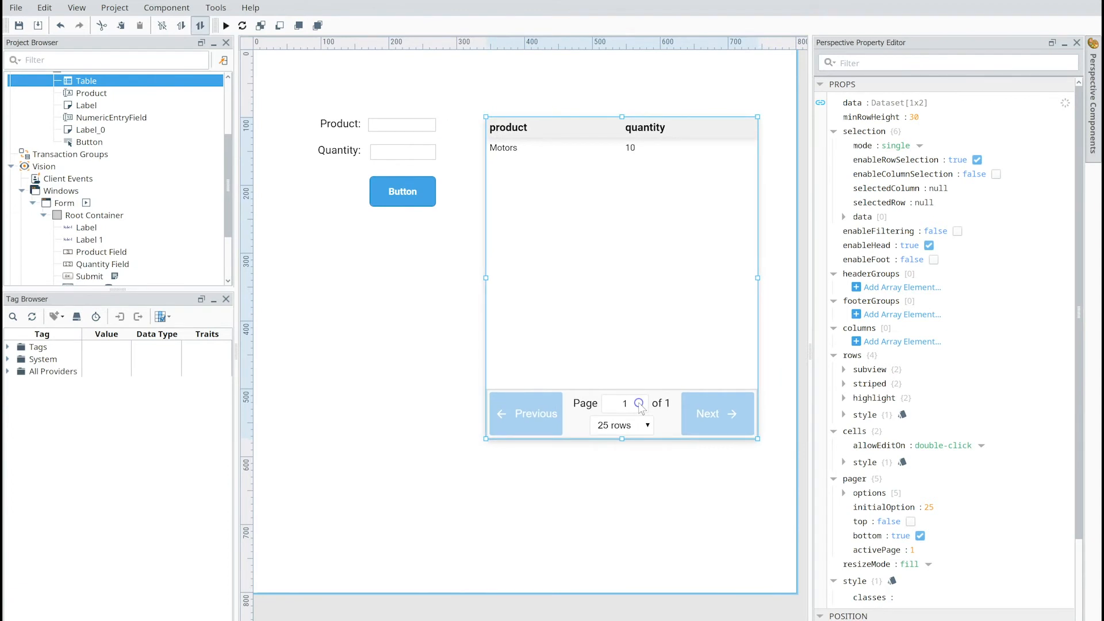
left_click(356, 426)
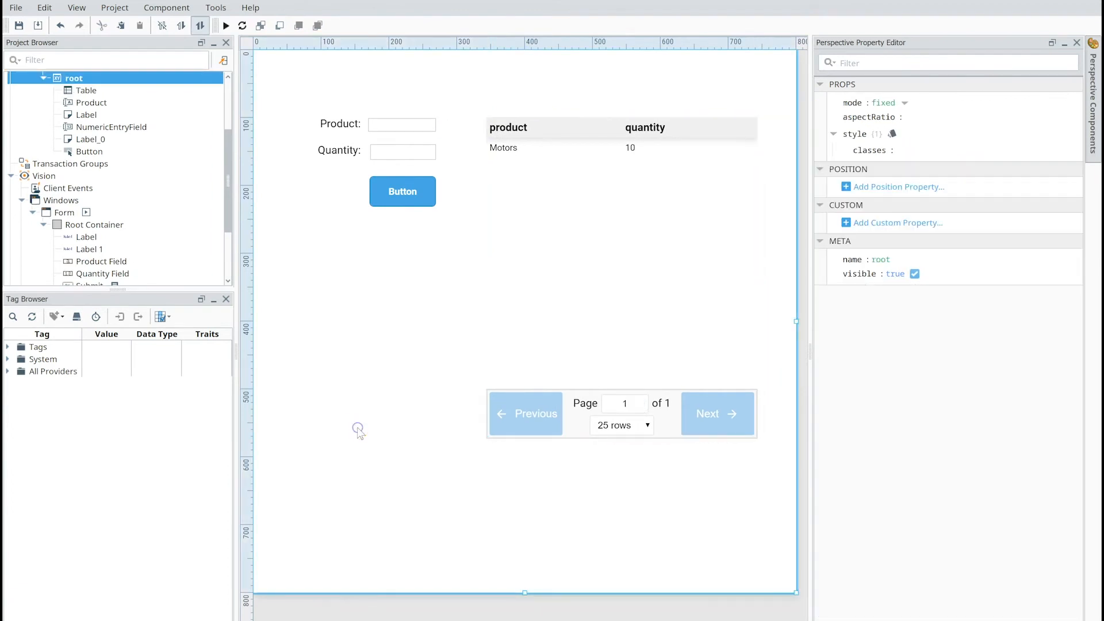
- Preview the view, submit a test entry with product PLCs and quantity 5, and check its row in the table
left_click(226, 26)
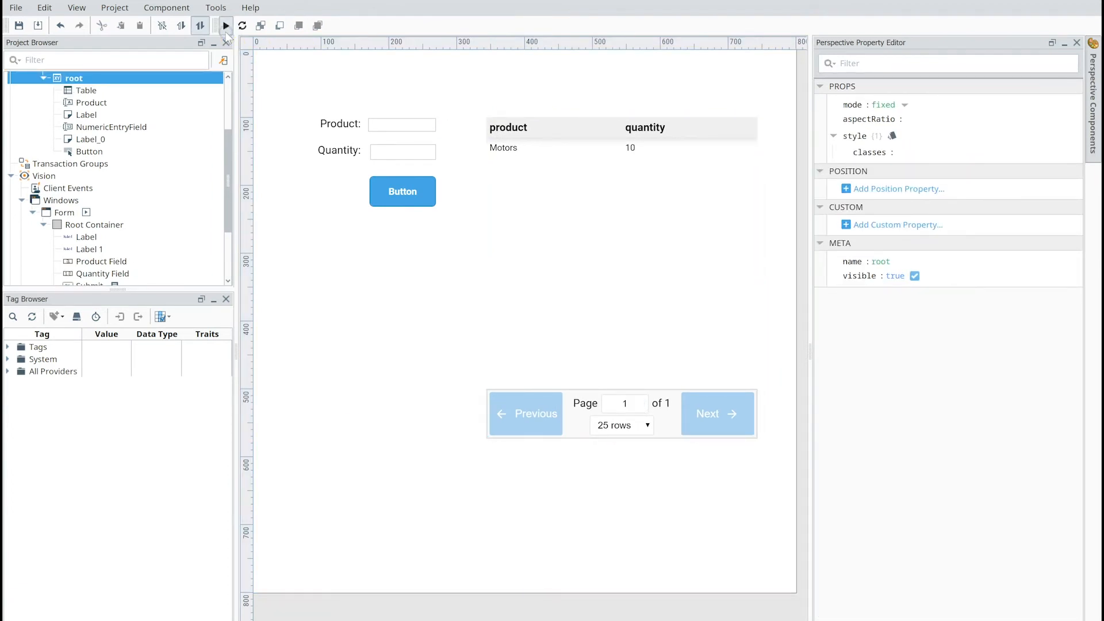
left_click(383, 125)
left_click(387, 152)
left_click(396, 194)
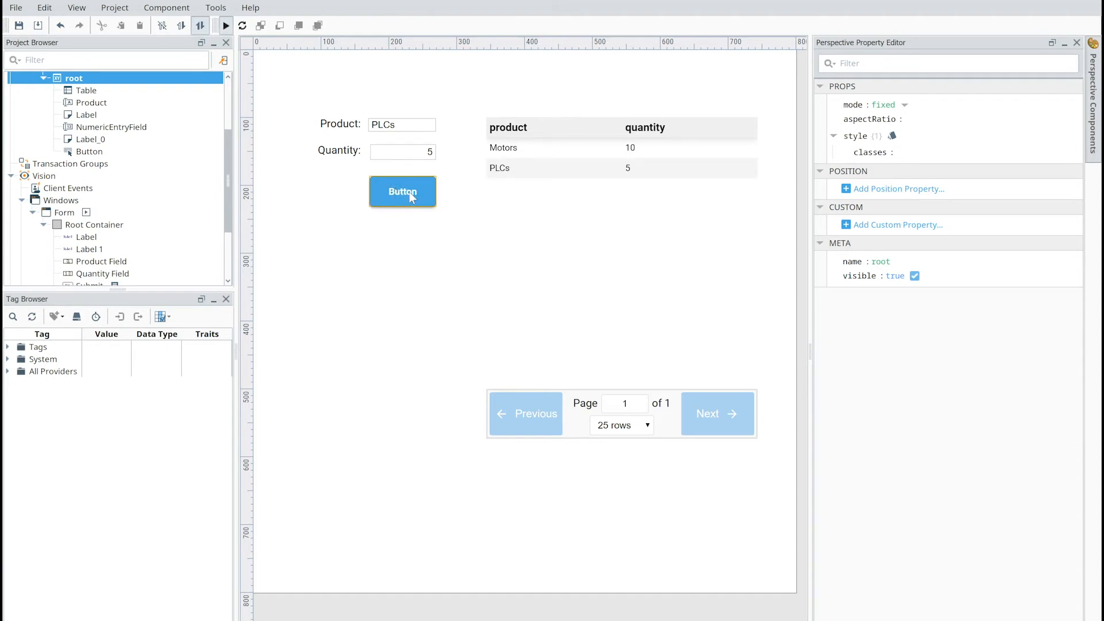
left_click(549, 147)
left_click(539, 167)
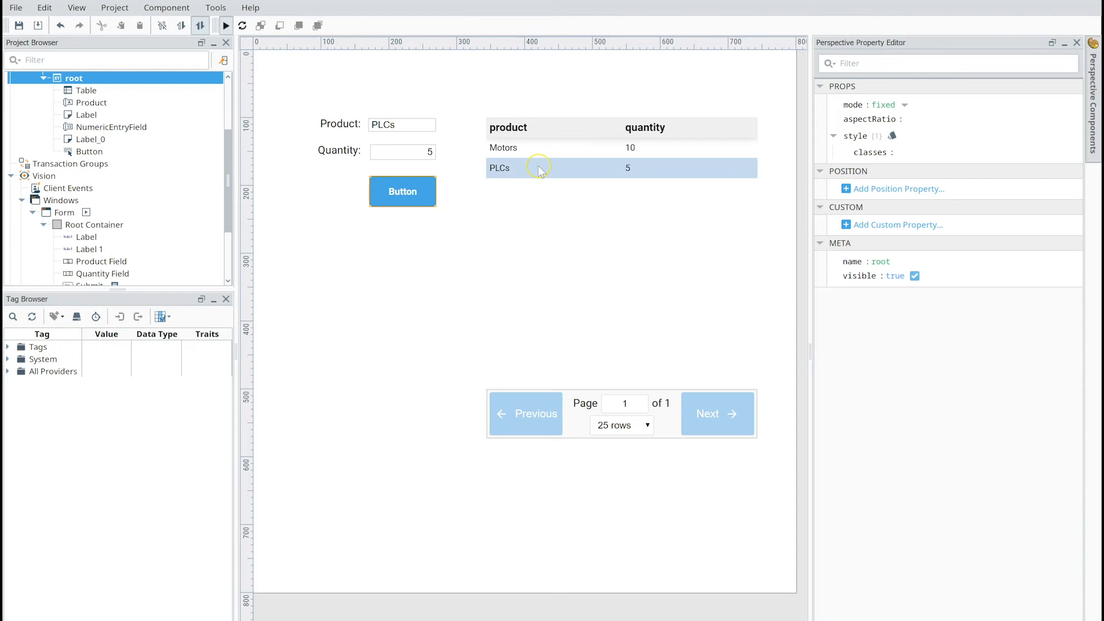
left_click(660, 166)
left_click(584, 224)
- Submit a second test entry with product Valves and quantity 3
left_click(419, 125)
left_click_drag(419, 124, 341, 122)
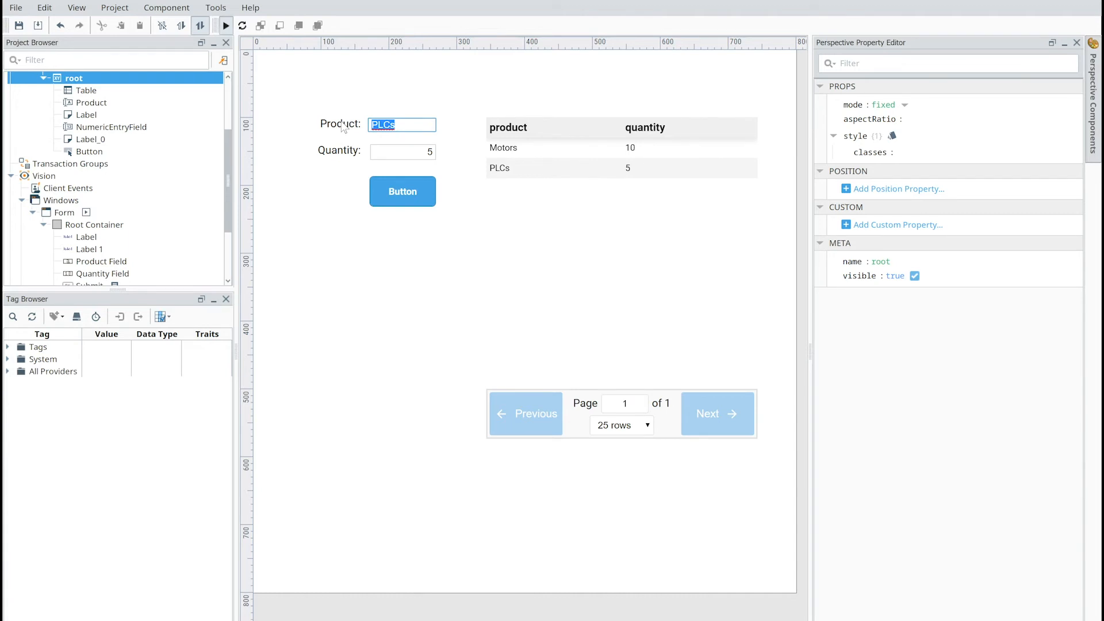
type("Valves")
left_click(425, 153)
key("BackSpace")
type("3")
left_click(408, 185)
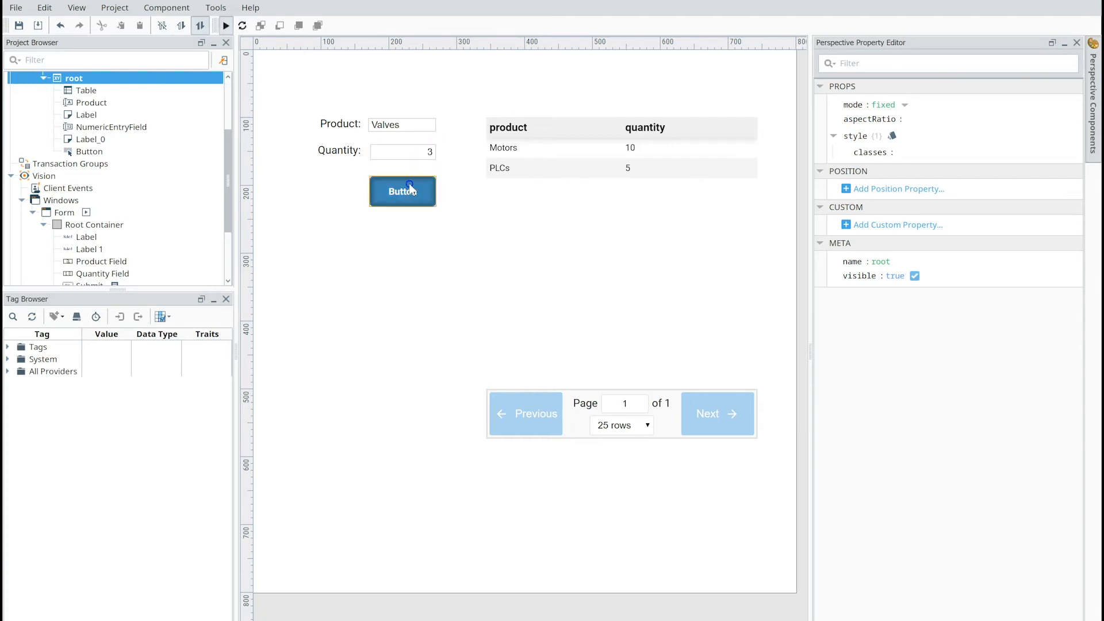